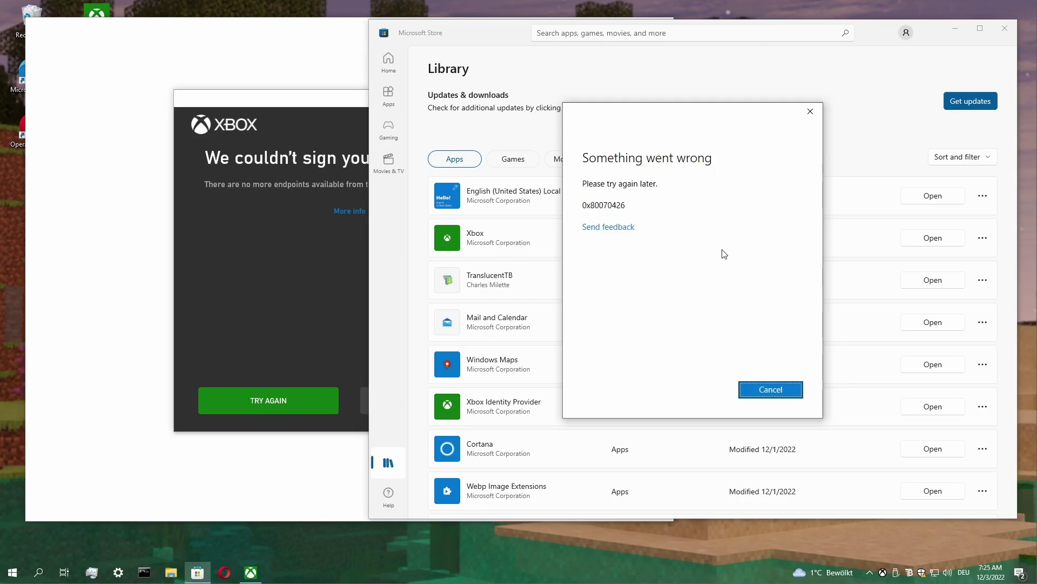
Move the Store error and Xbox sign-in error windows apart so both are visible
drag(658, 130, 558, 95)
click(266, 102)
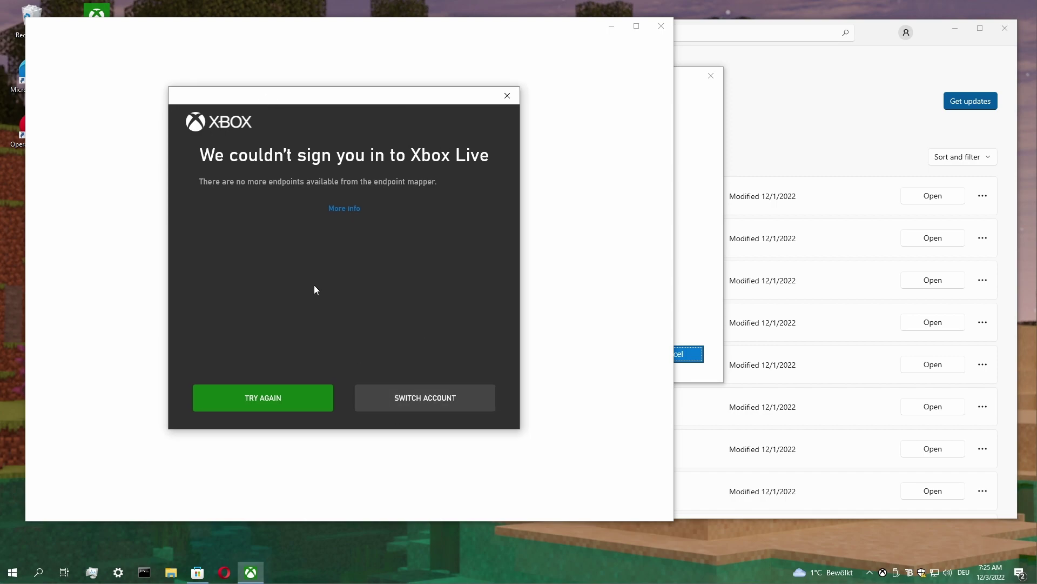
drag(272, 103, 200, 131)
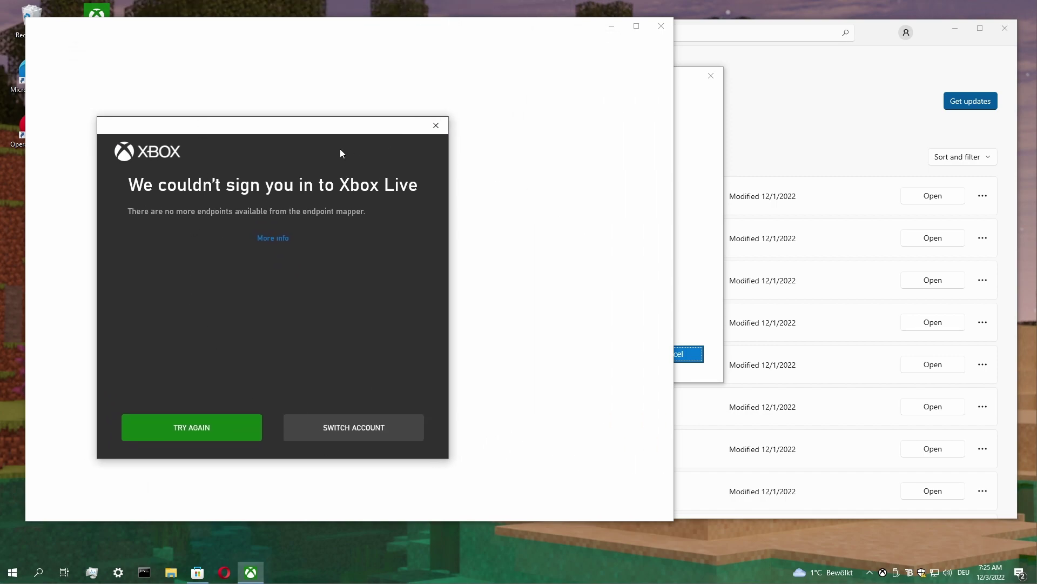
click(694, 161)
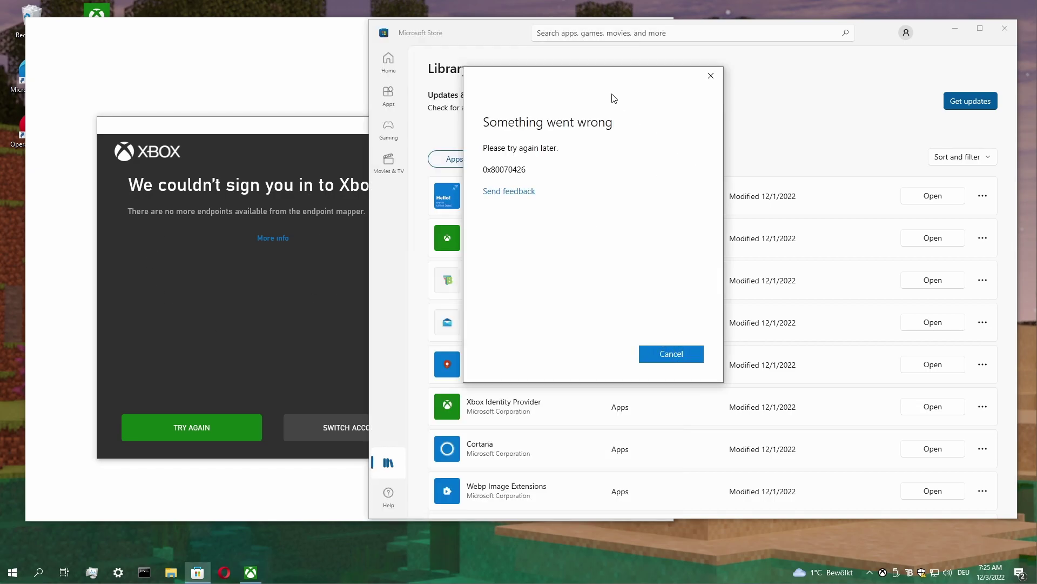
drag(602, 86, 858, 157)
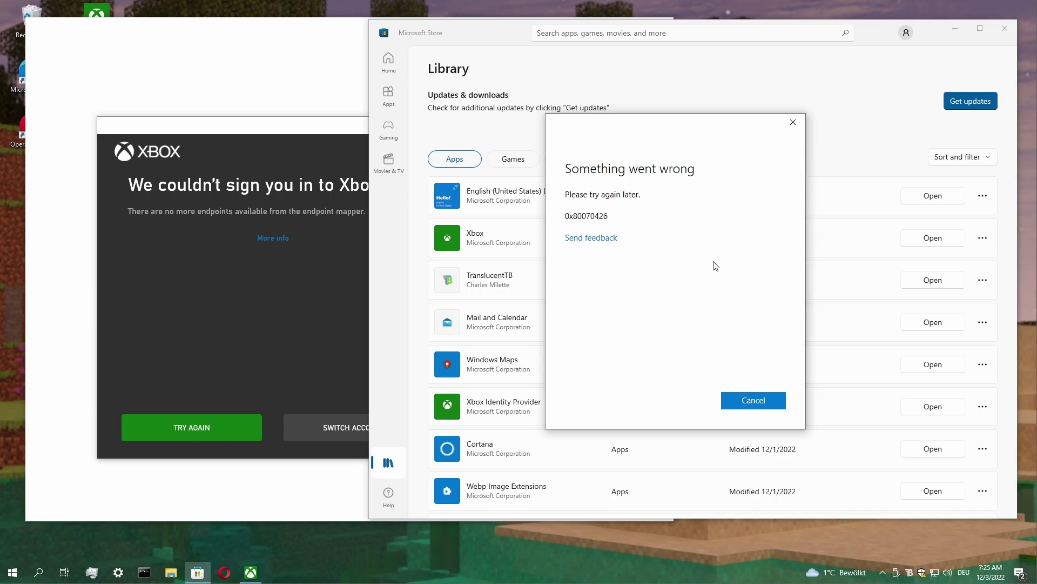
Dismiss the Store's 'Something went wrong' and Xbox sign-in errors and close both apps
click(793, 122)
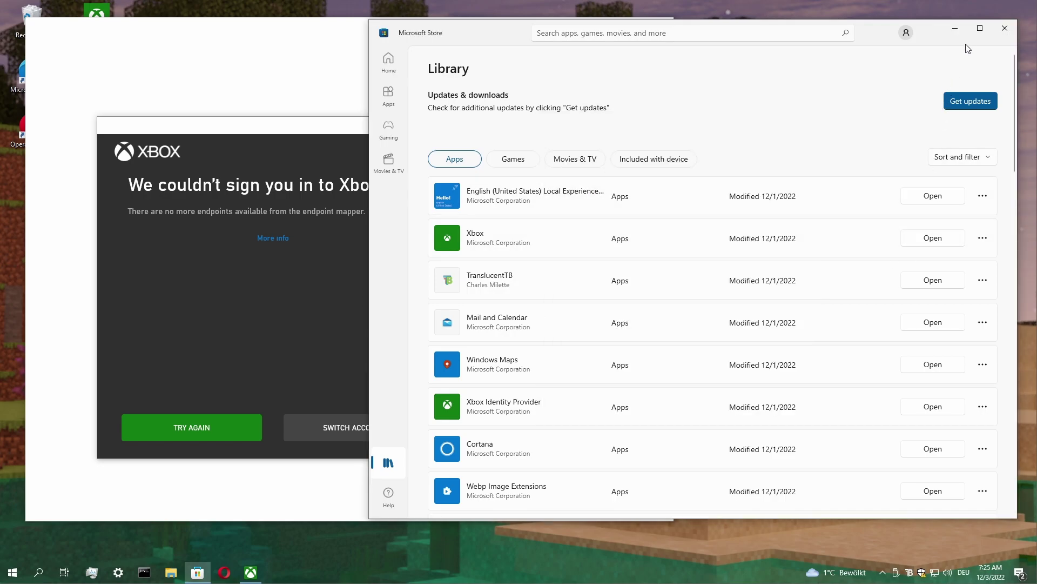
click(1005, 28)
click(436, 125)
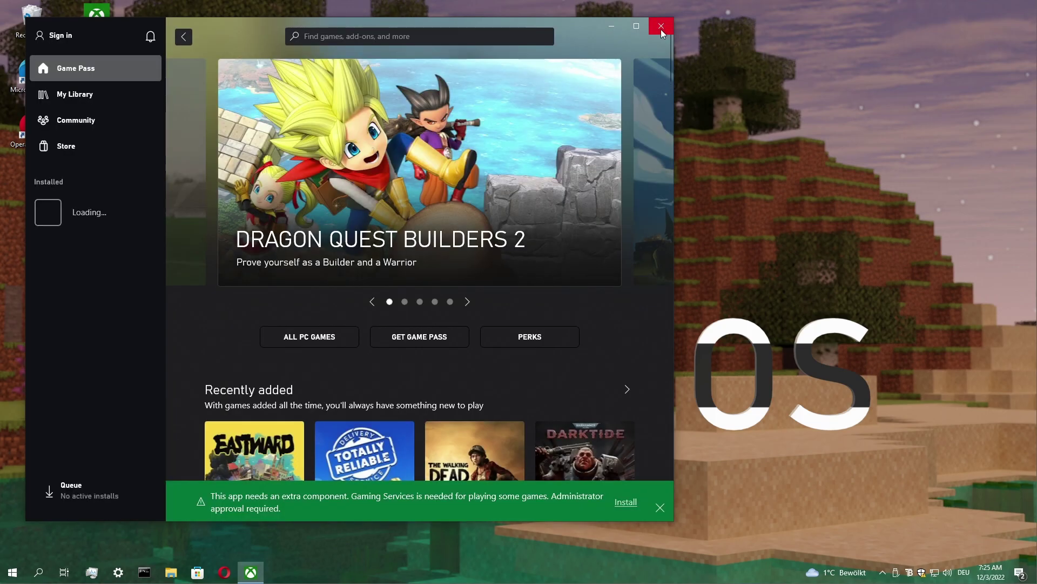
click(661, 32)
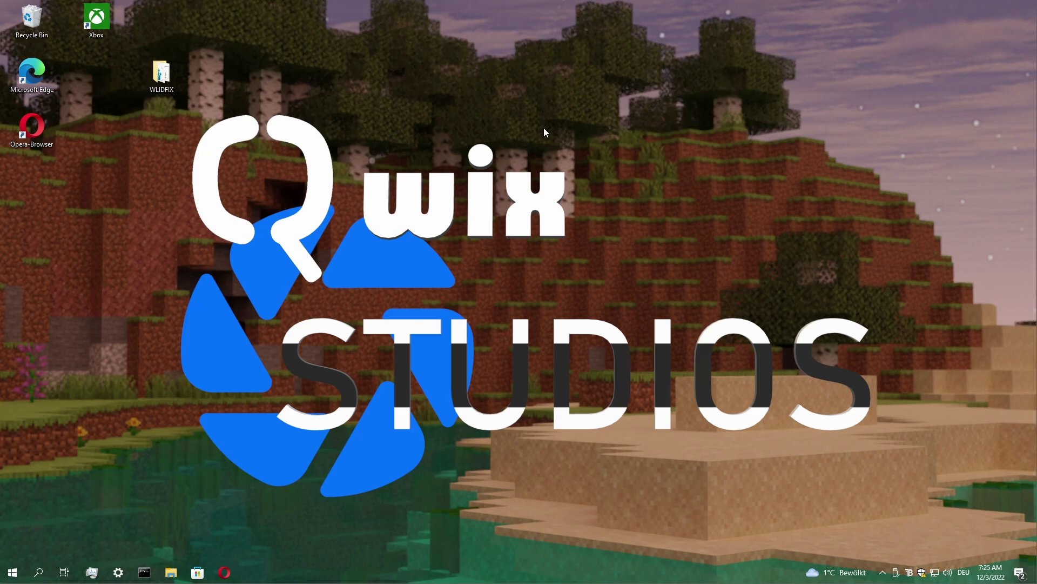
Open the Services console from a Start search for 'ser' and scroll down the list
click(12, 572)
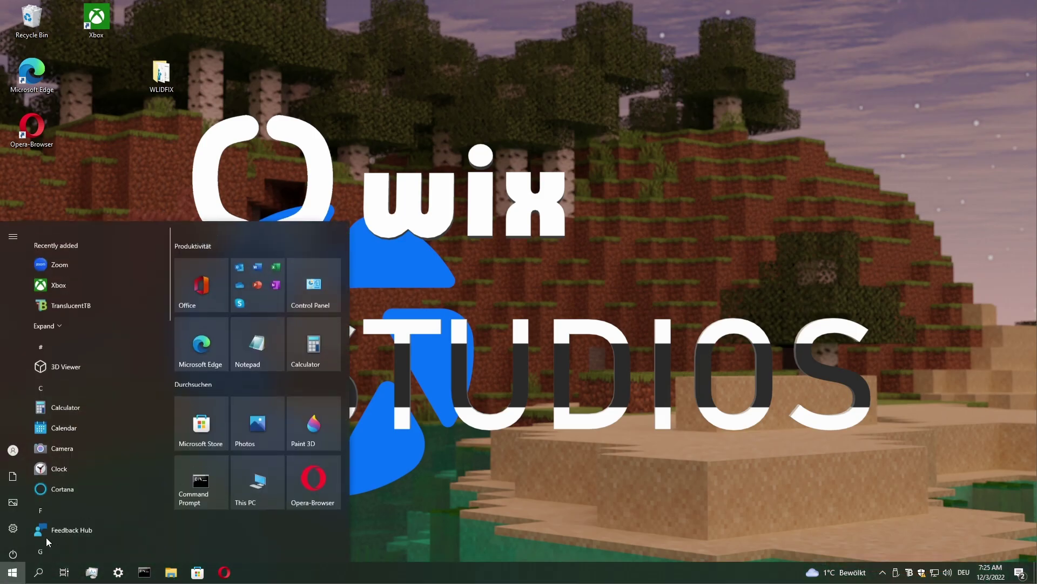
text(ser)
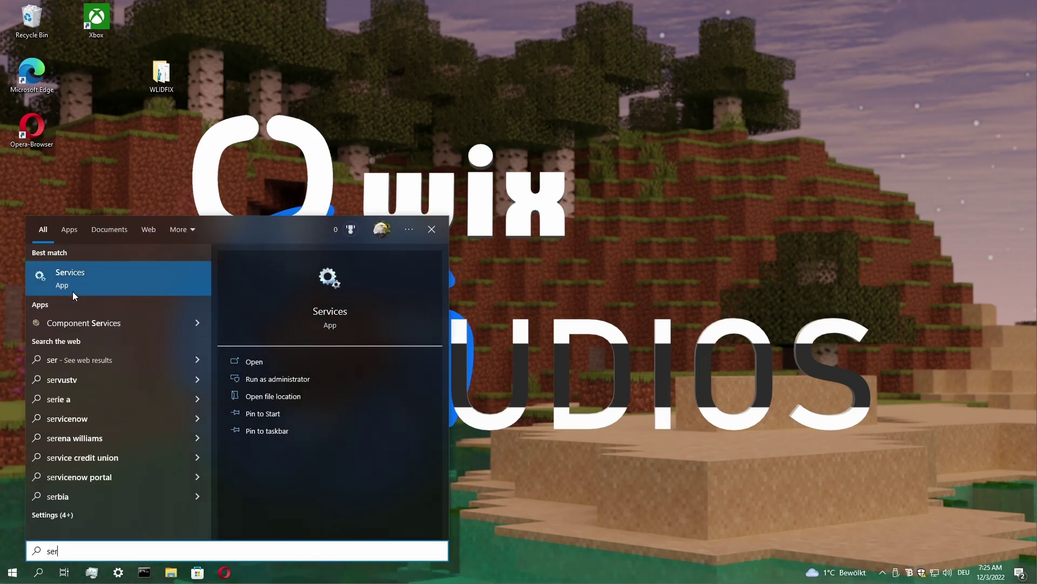
click(73, 292)
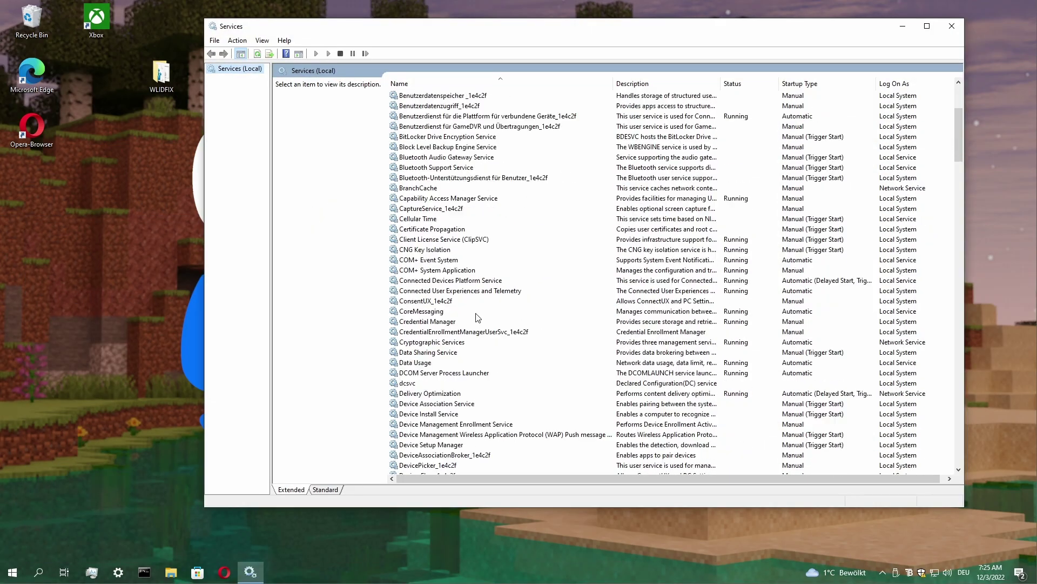
scroll(478, 318, down, 20)
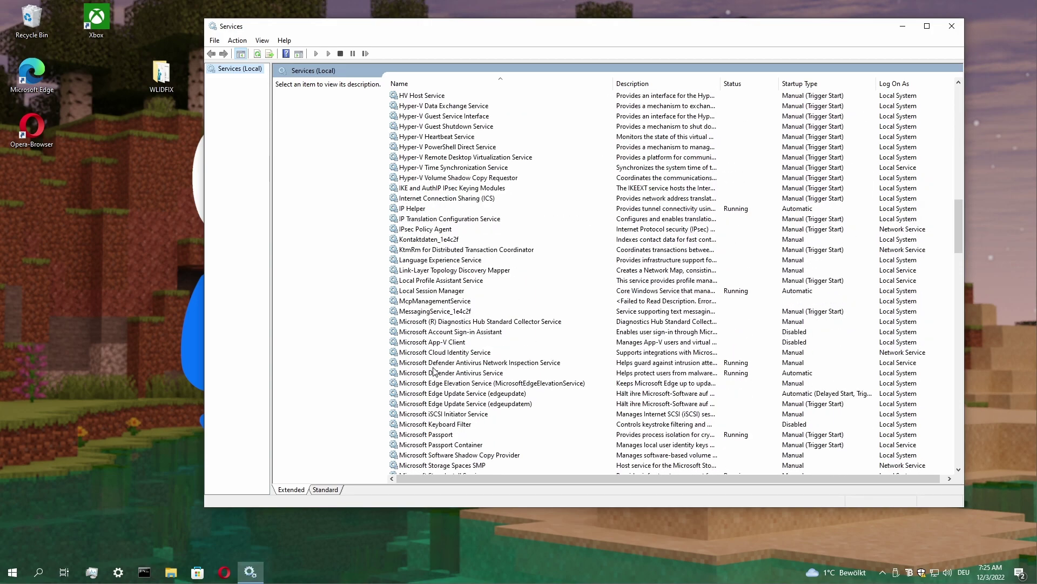
scroll(434, 371, down, 1)
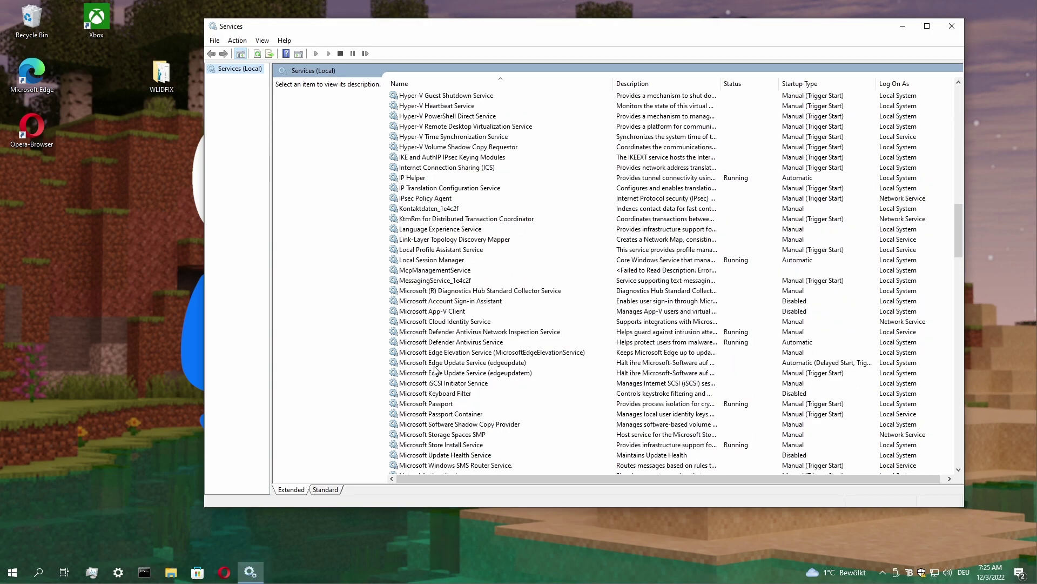
Set Microsoft Account Sign-in Assistant to Manual startup, apply it, and start the service
click(429, 301)
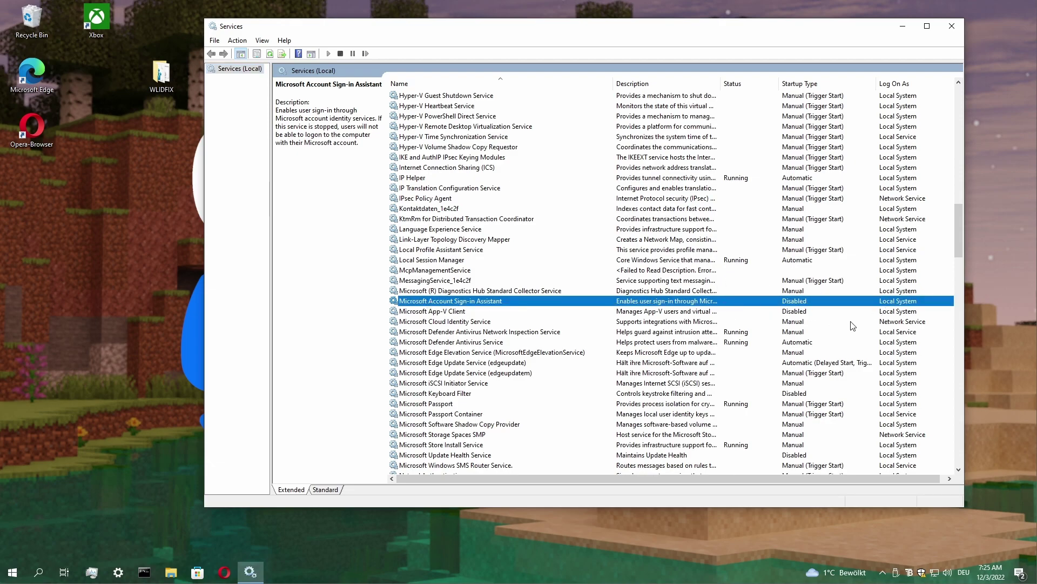
double_click(696, 302)
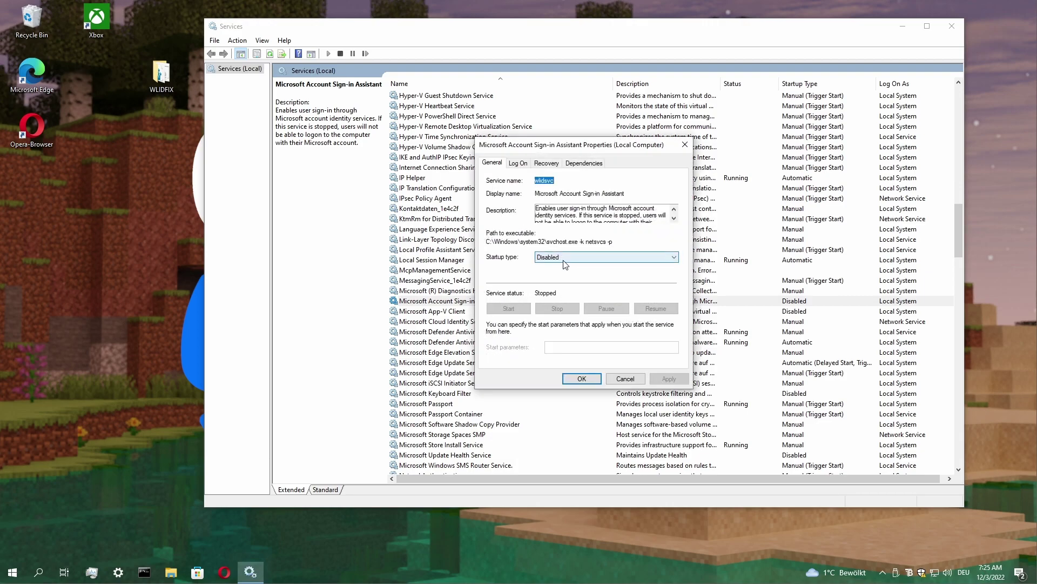
click(560, 258)
click(578, 281)
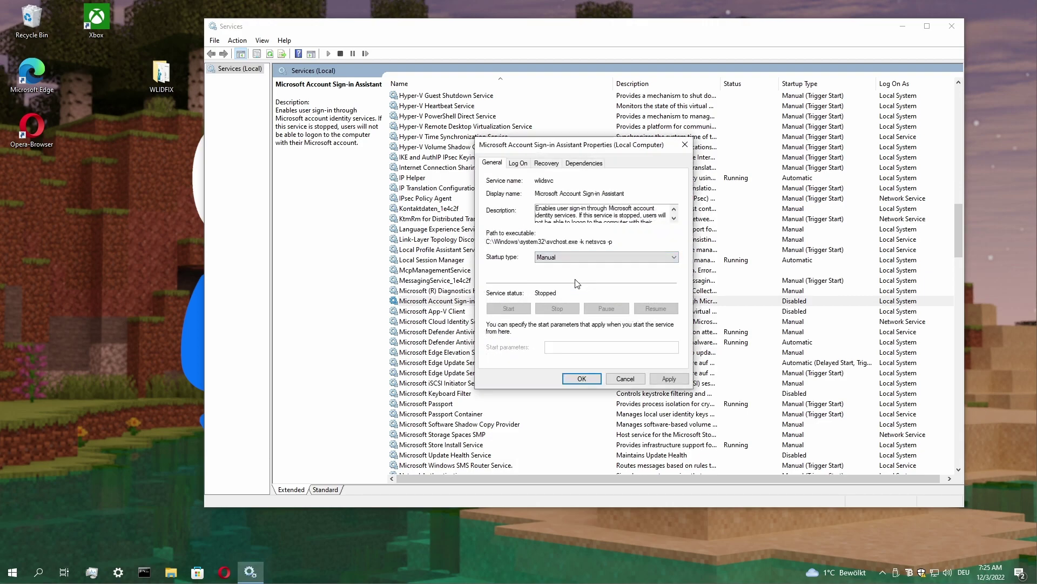
click(673, 378)
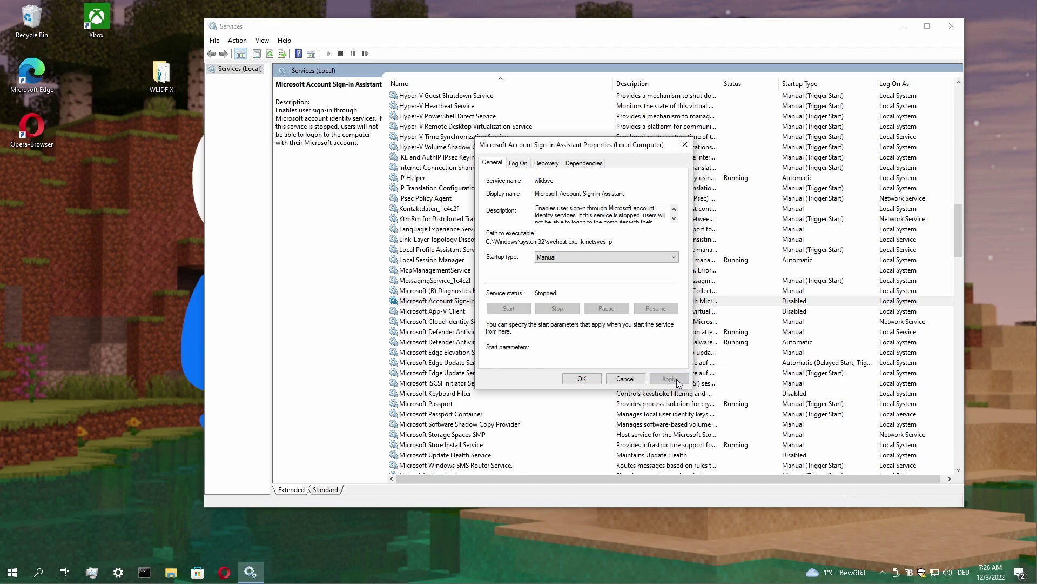
click(508, 308)
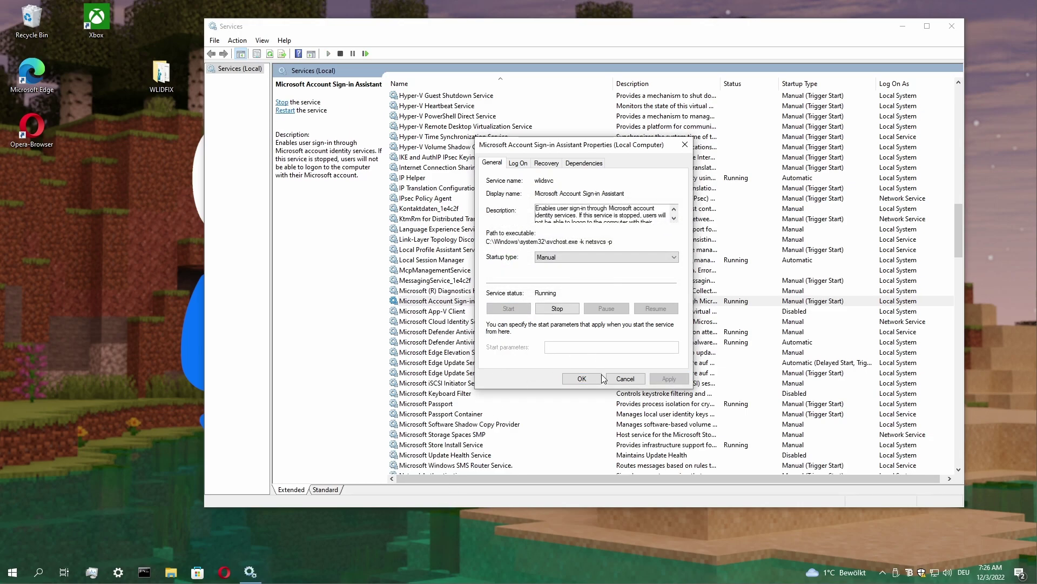
click(589, 380)
Launch Microsoft Store from Start, sign in from the account menu, then close the Store
click(12, 572)
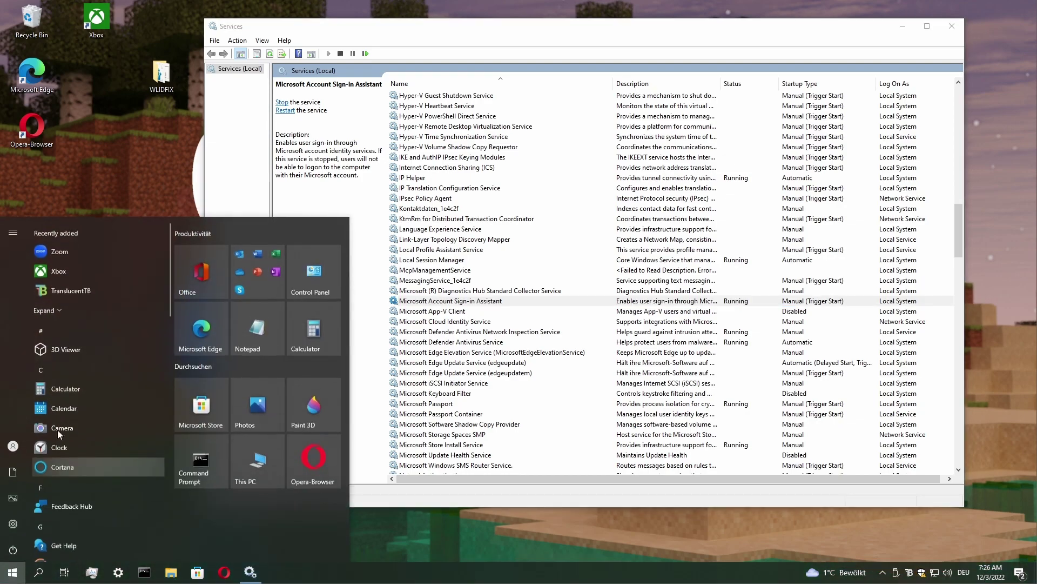
scroll(131, 419, down, 5)
click(190, 403)
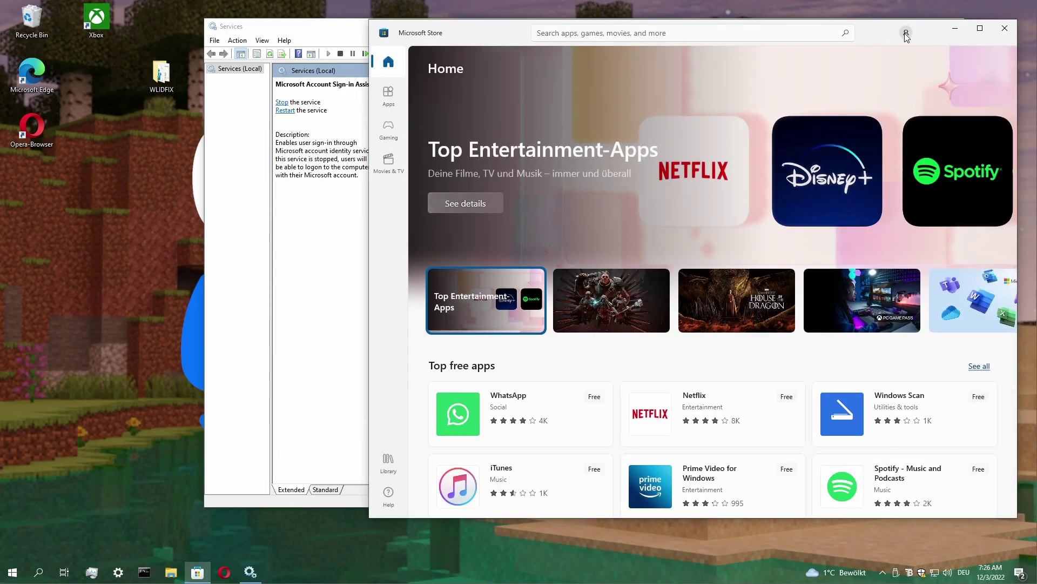
click(906, 32)
click(897, 52)
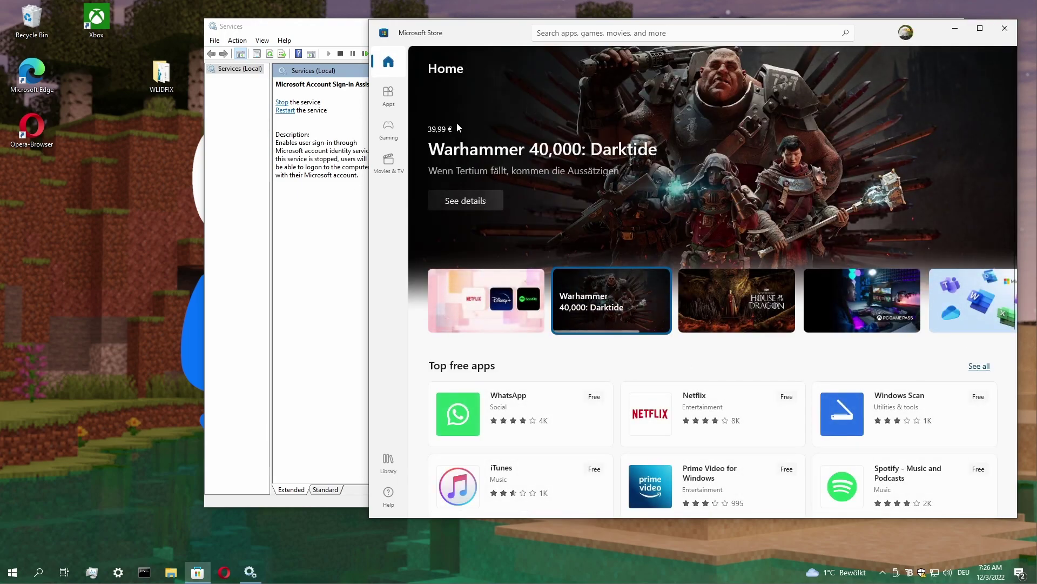
click(1005, 28)
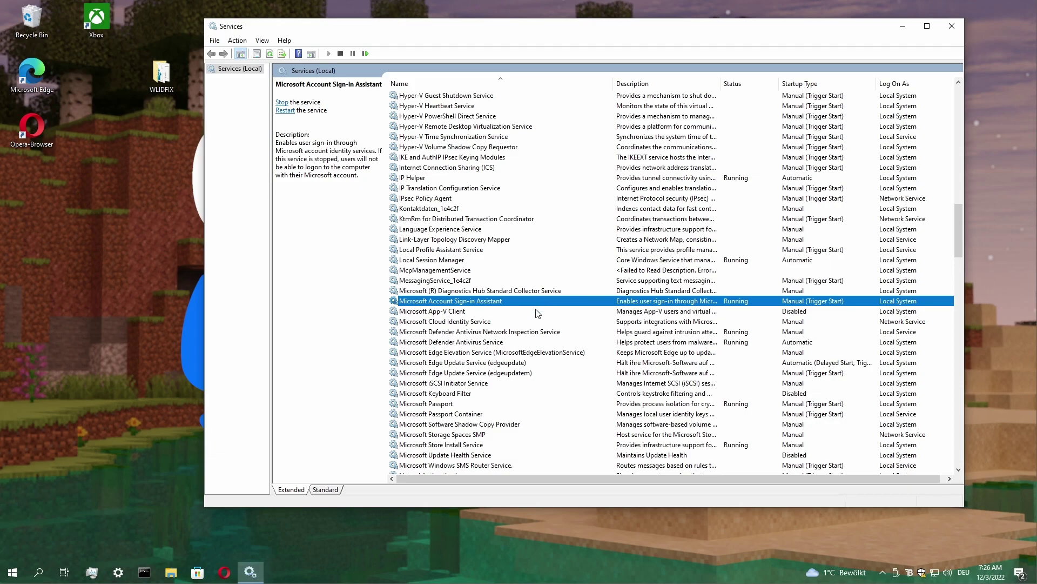
In Settings > Apps, search for 'Store' and select the Microsoft Store entry
click(11, 570)
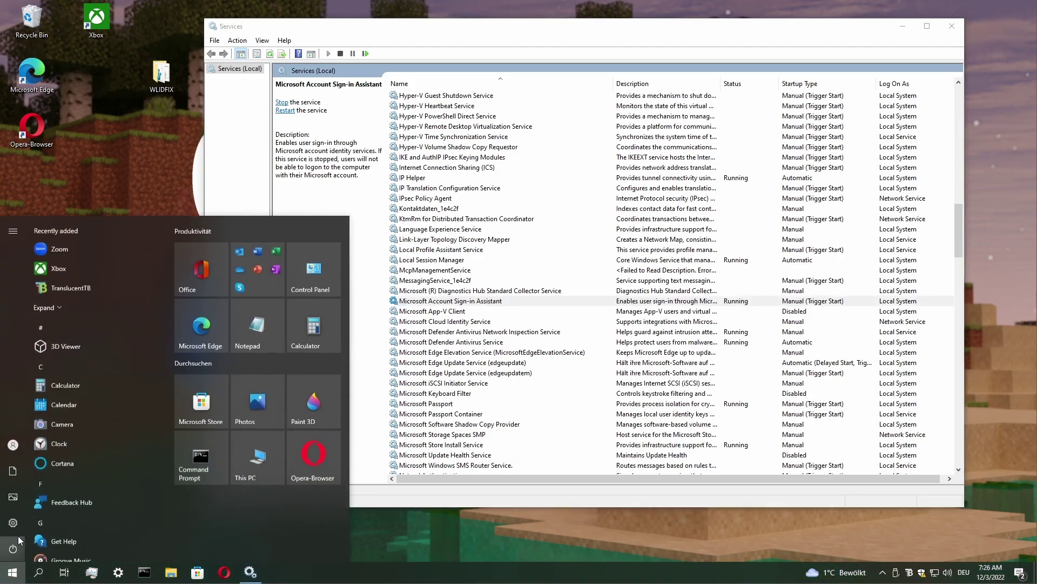
click(27, 527)
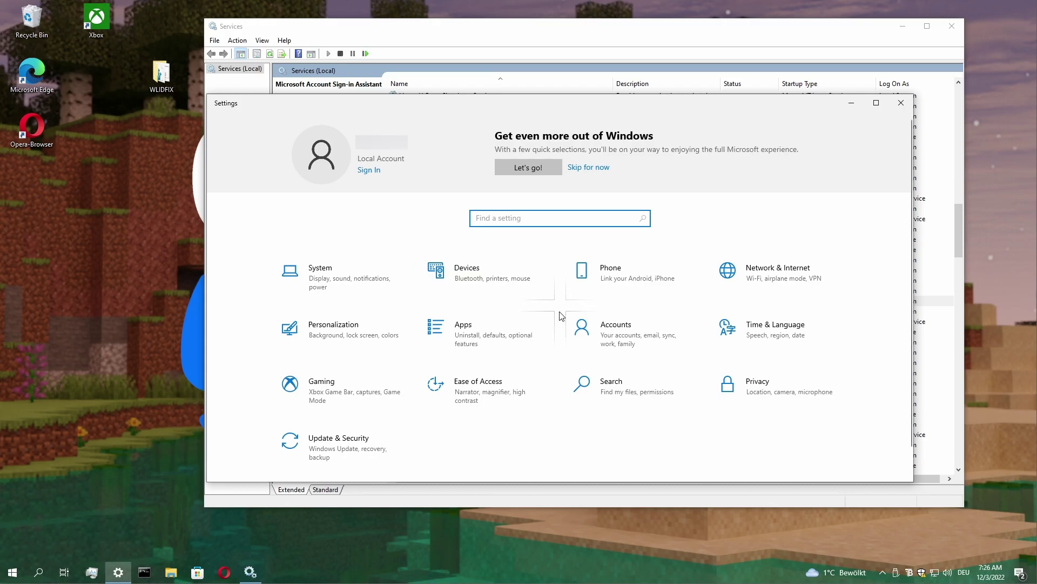
click(523, 334)
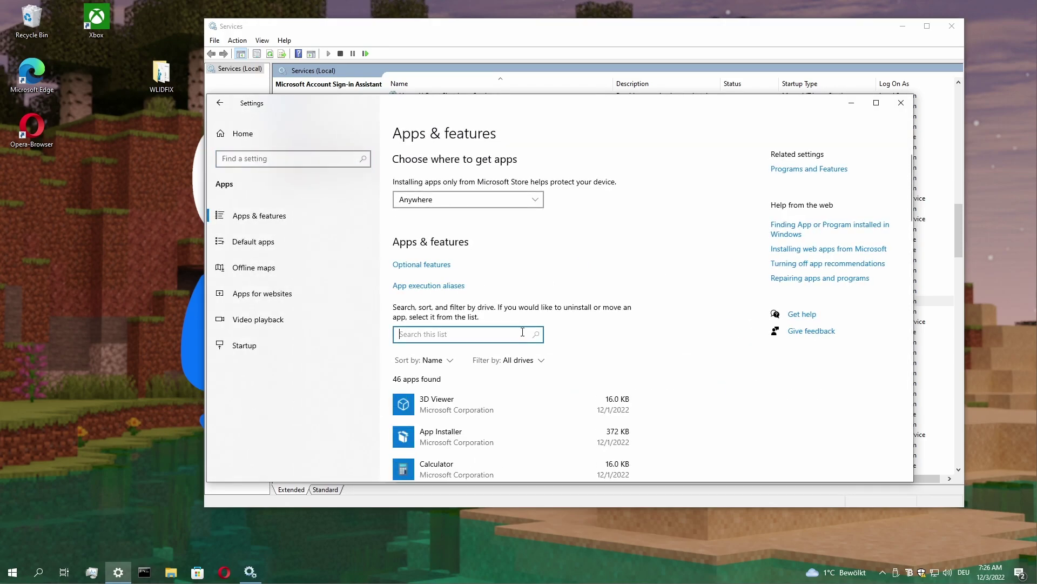
text(Store)
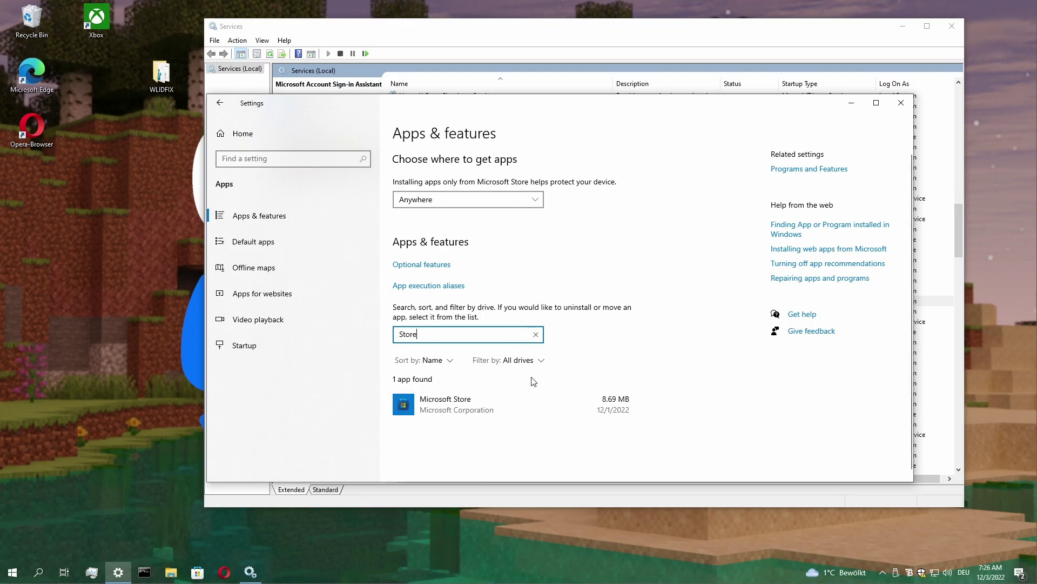
click(533, 402)
Review Microsoft Store's advanced options, including Repair and Reset, then go back to Settings home
click(444, 421)
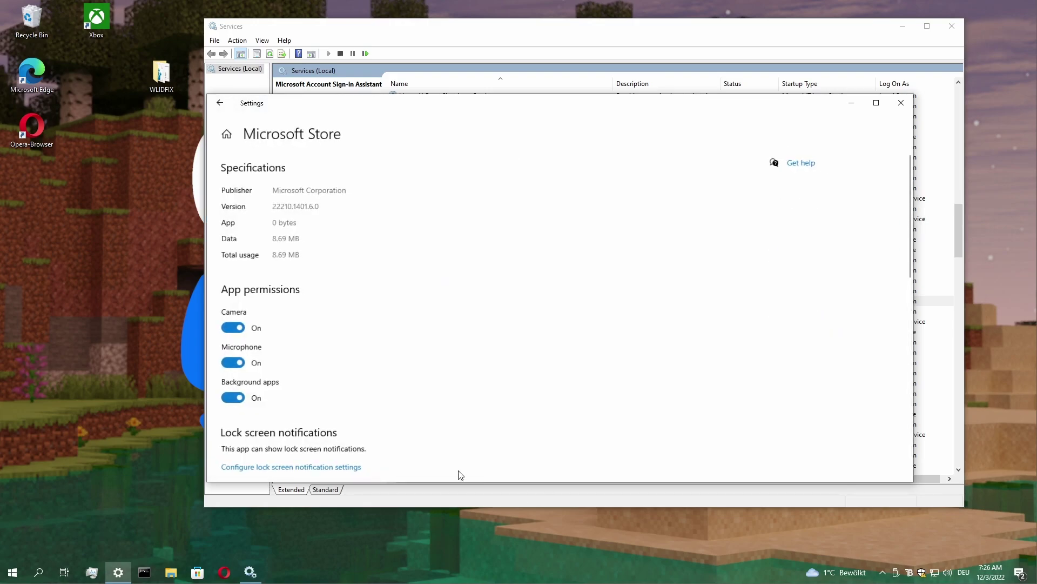
scroll(398, 324, down, 7)
scroll(396, 350, down, 1)
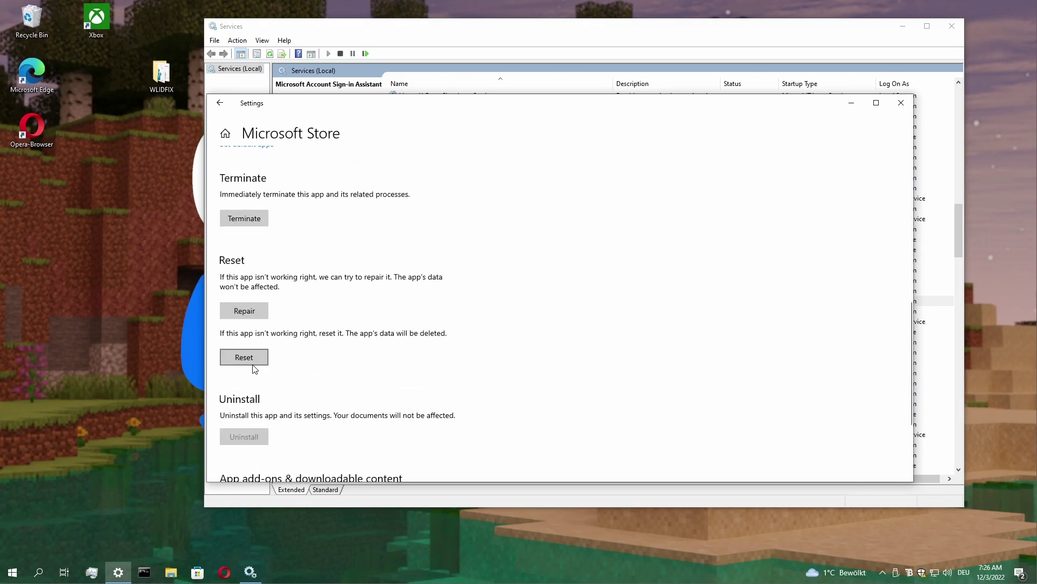
scroll(556, 308, down, 3)
scroll(557, 313, up, 6)
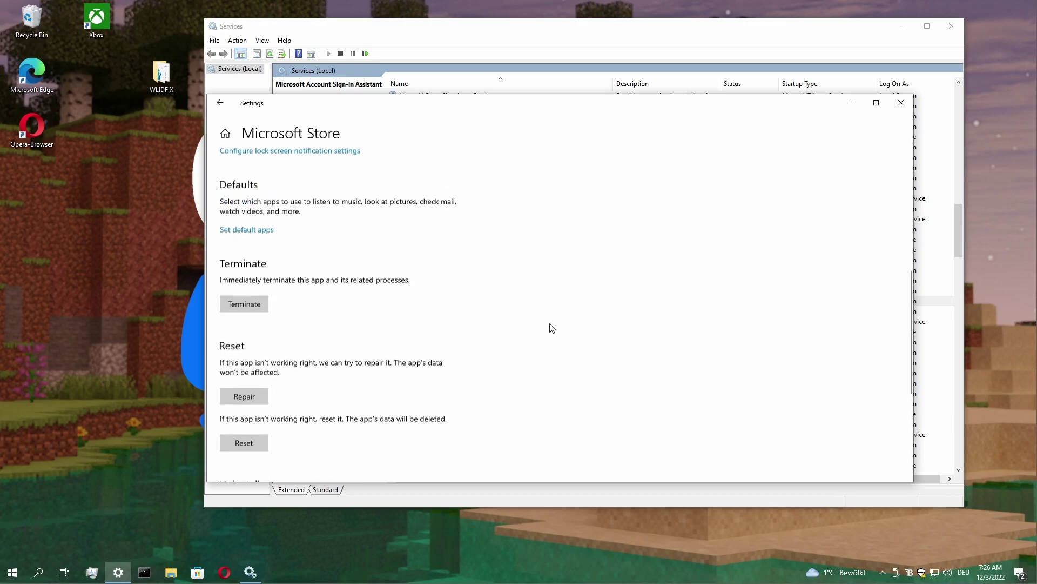
scroll(383, 246, up, 3)
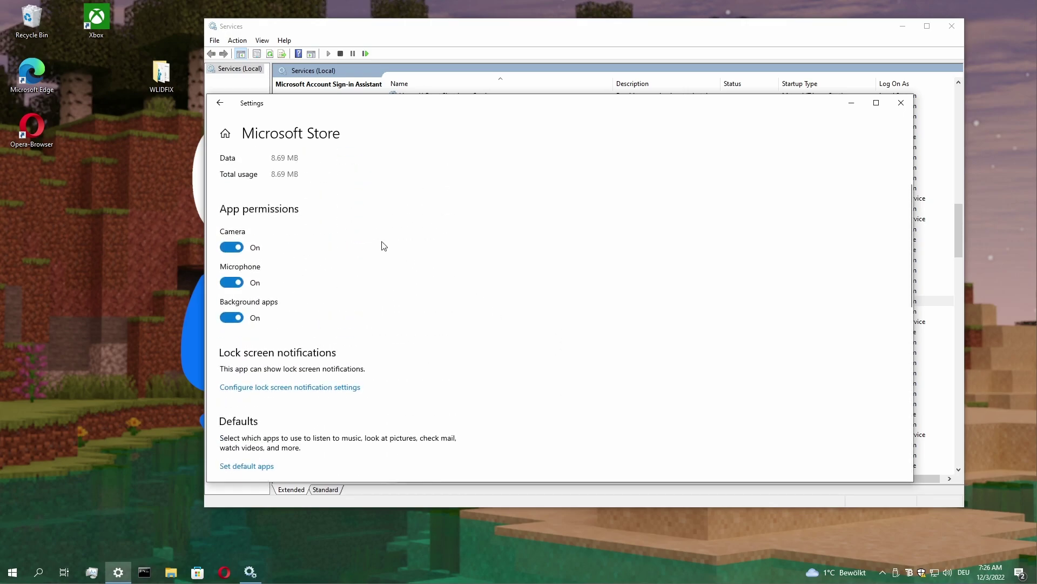
click(235, 135)
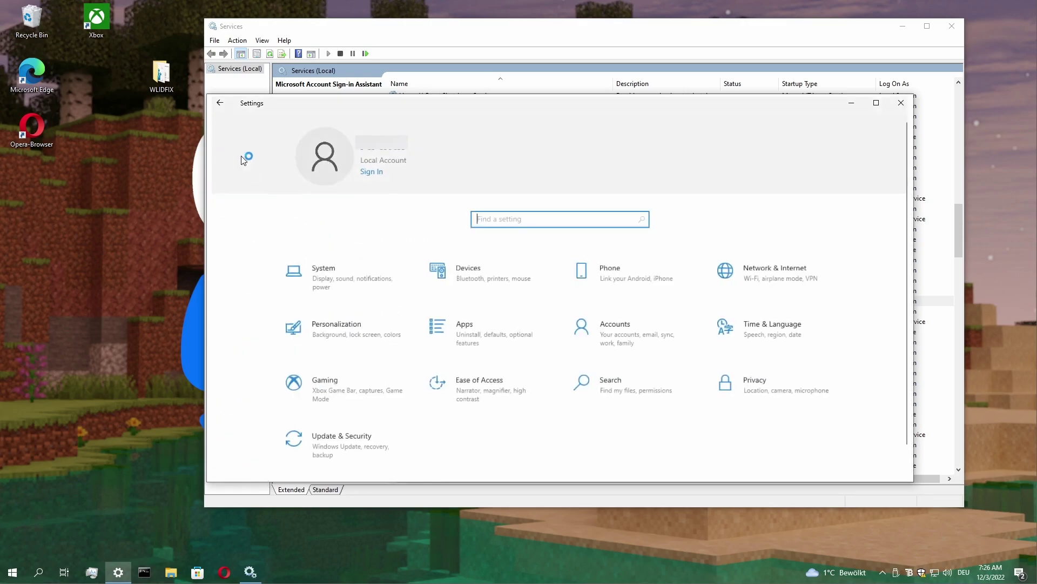
Go to Update & Security > Troubleshoot > Additional troubleshooters and expand Windows Update
click(337, 442)
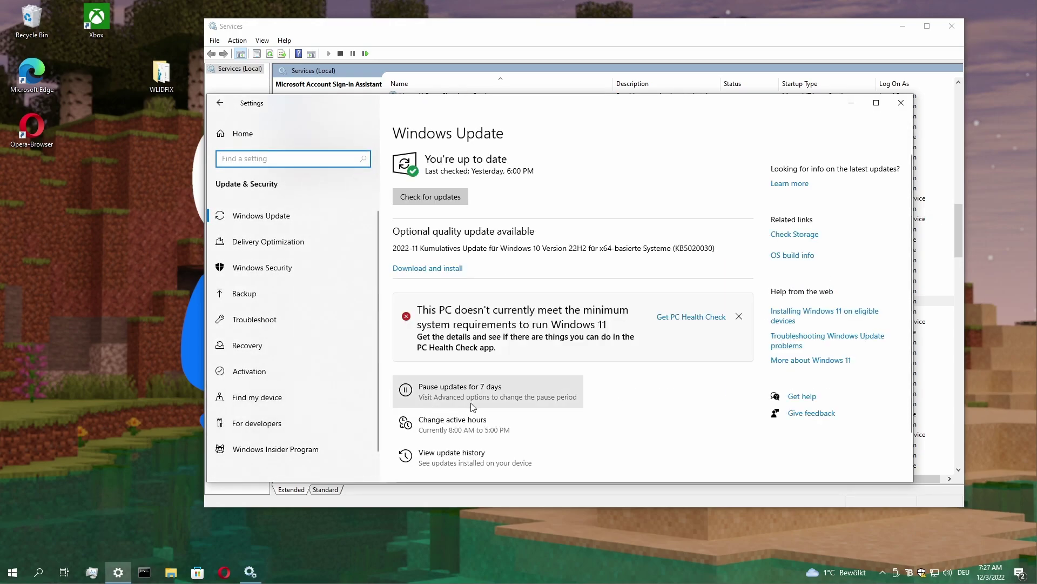
scroll(309, 389, down, 1)
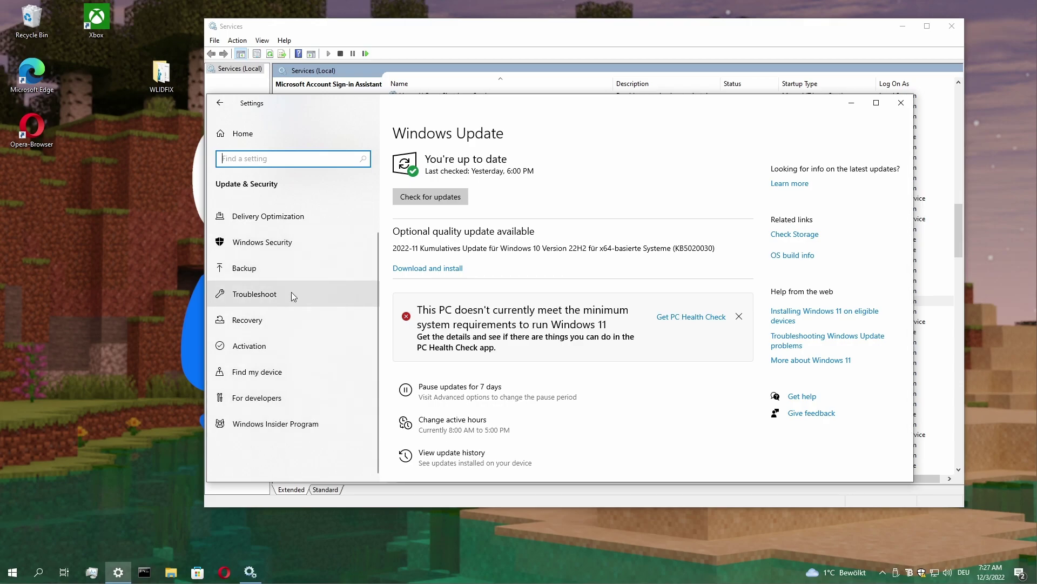
click(264, 298)
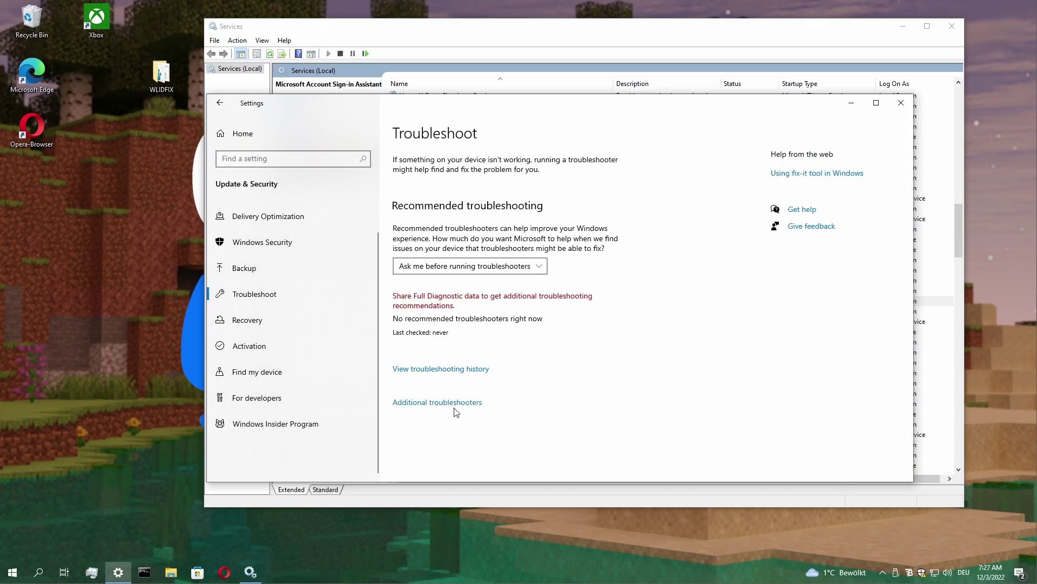
click(446, 403)
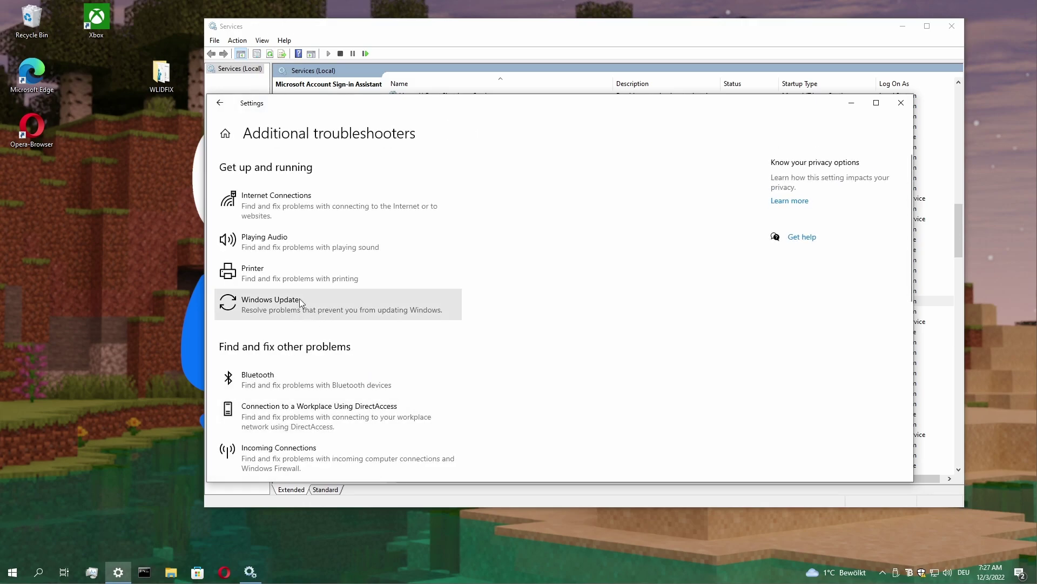
click(301, 302)
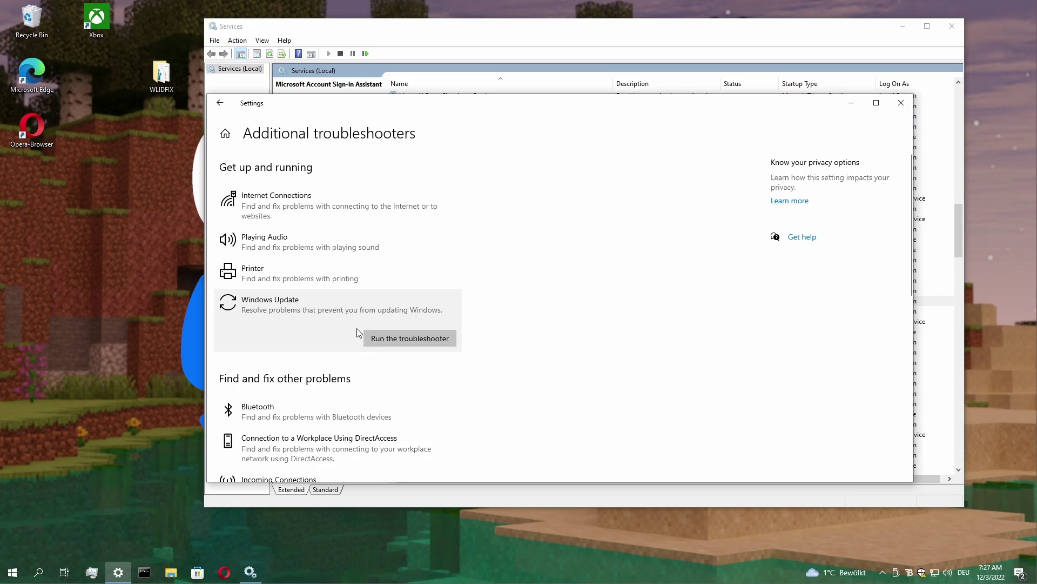
Run the Windows Update troubleshooter and follow its problem detection and fixes
click(382, 339)
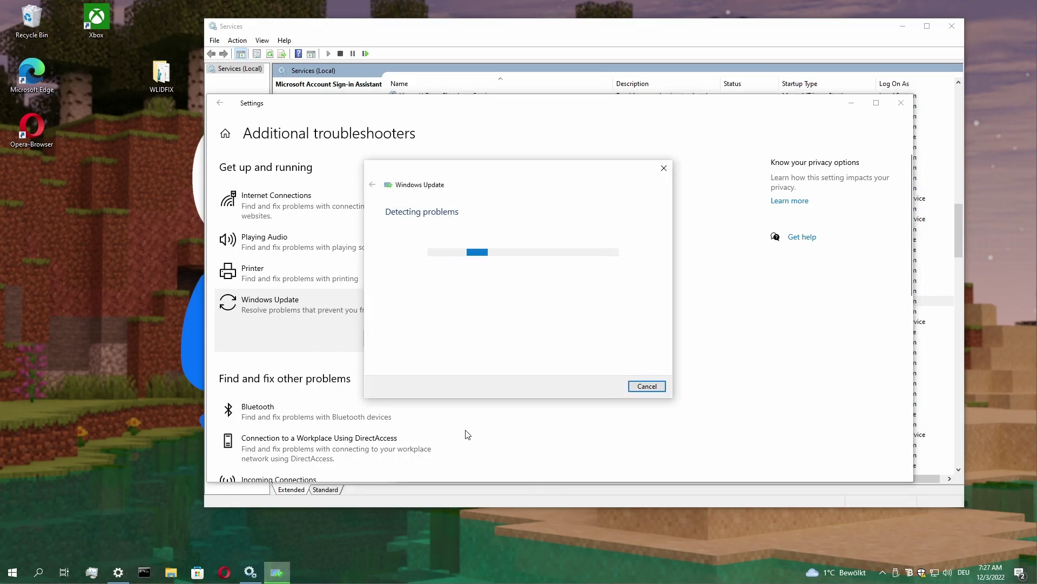
scroll(251, 378, down, 3)
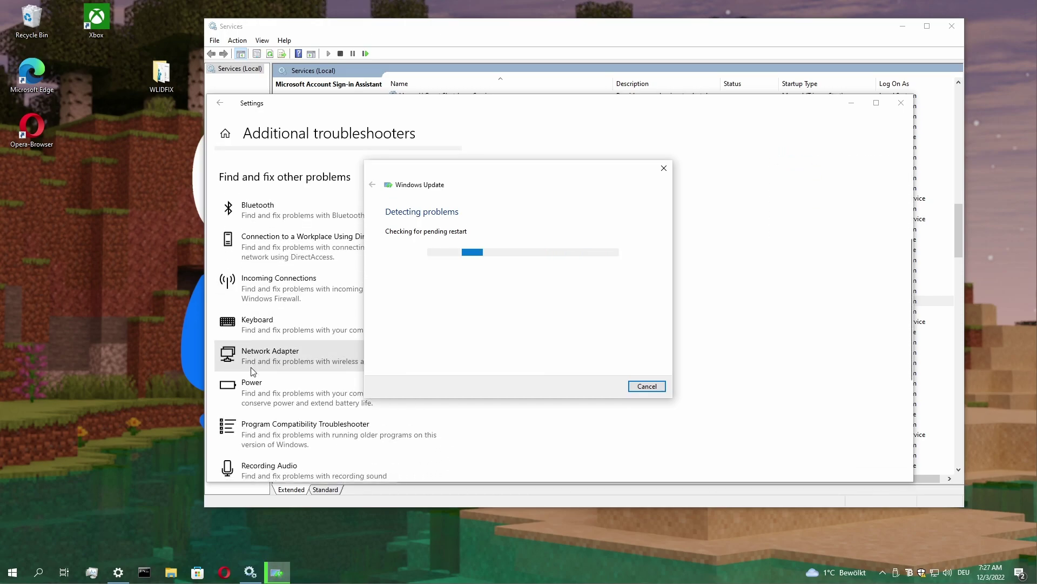
scroll(252, 356, down, 3)
scroll(252, 357, up, 2)
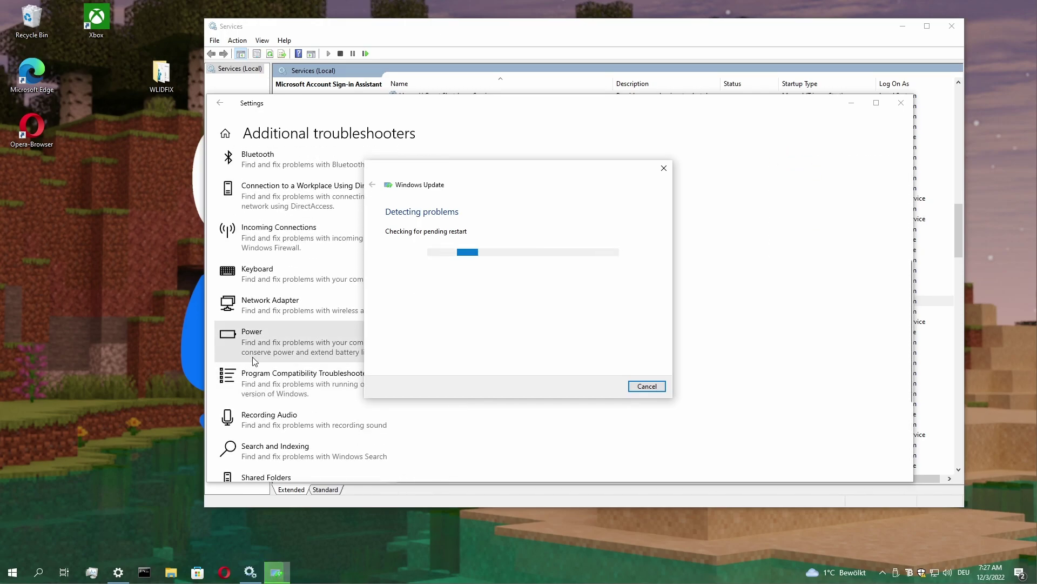
scroll(252, 356, down, 3)
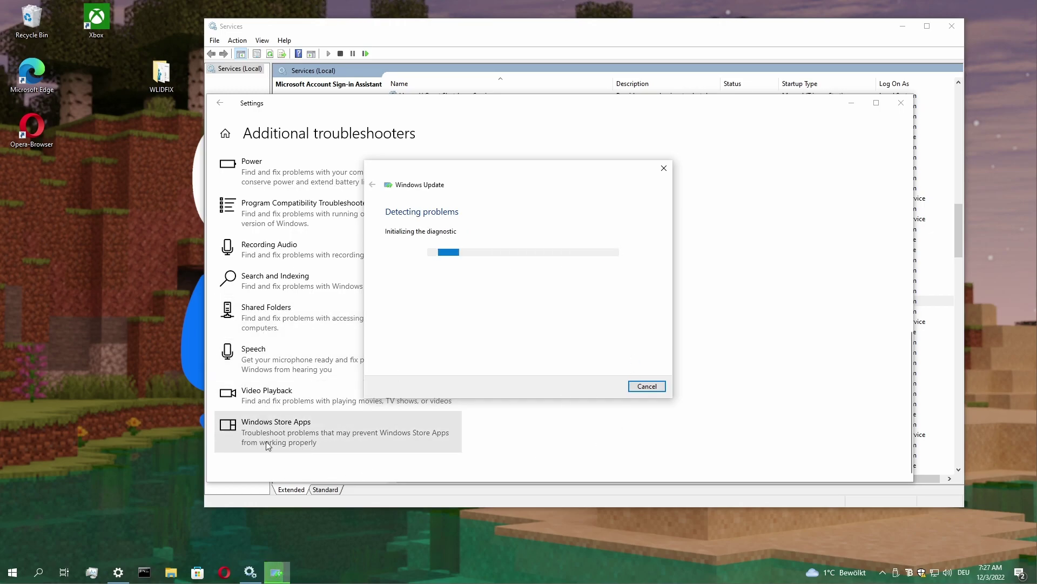
scroll(296, 378, up, 3)
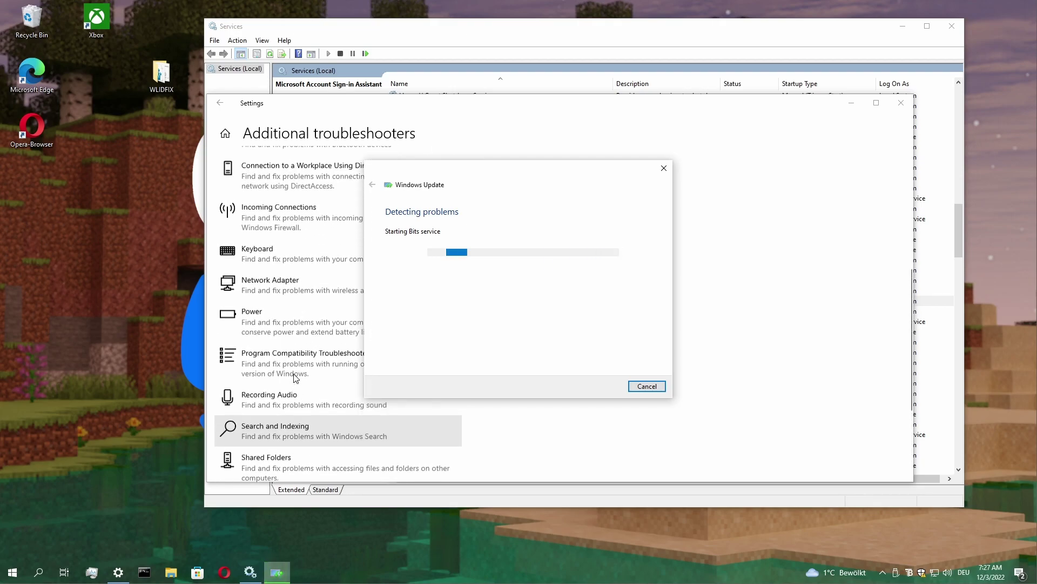
scroll(269, 287, up, 4)
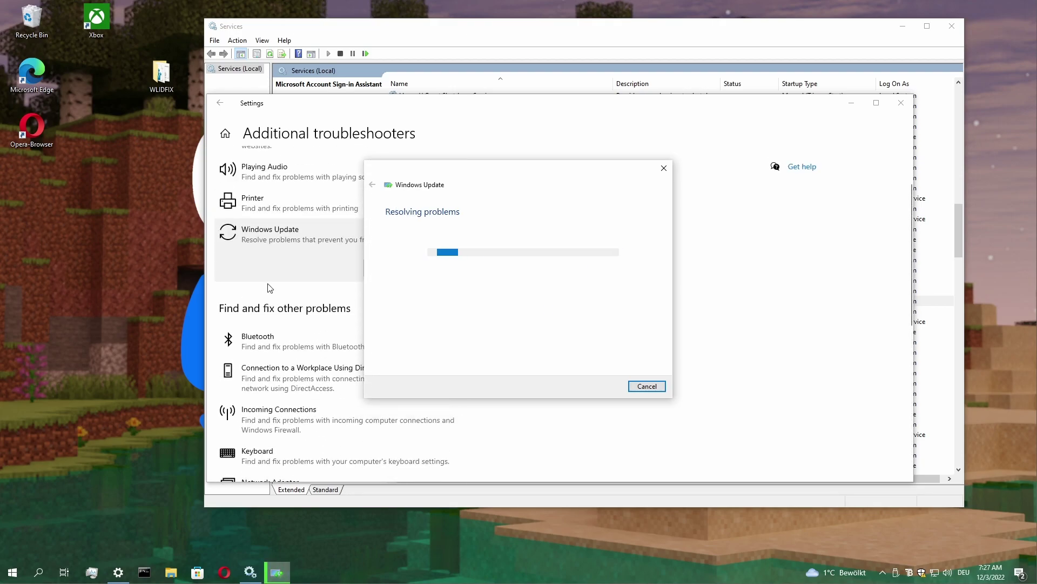
scroll(270, 287, up, 2)
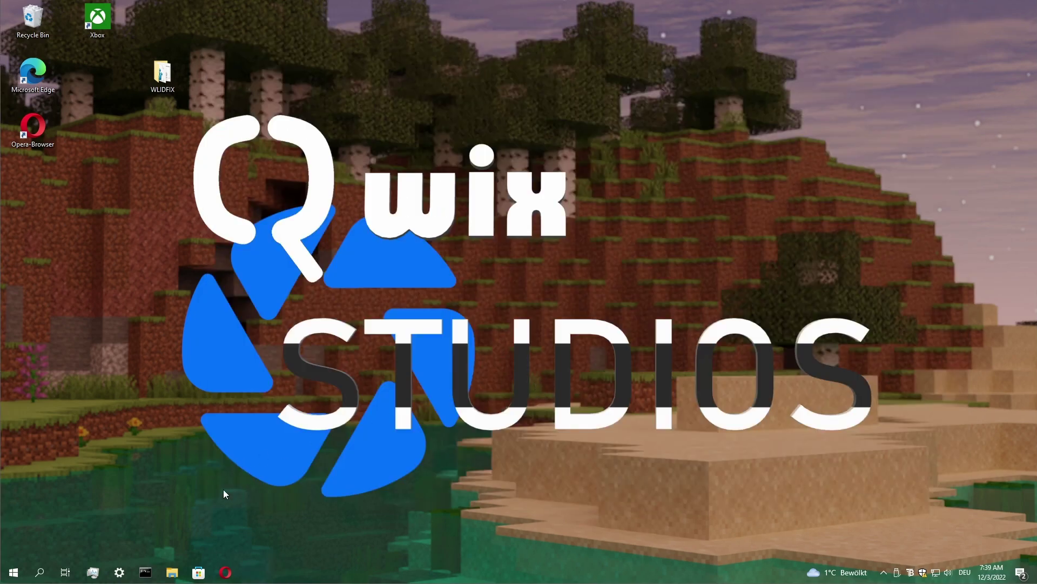
Bring up the Start menu, then dismiss it without launching anything
right_click(26, 568)
click(26, 568)
scroll(86, 333, down, 1)
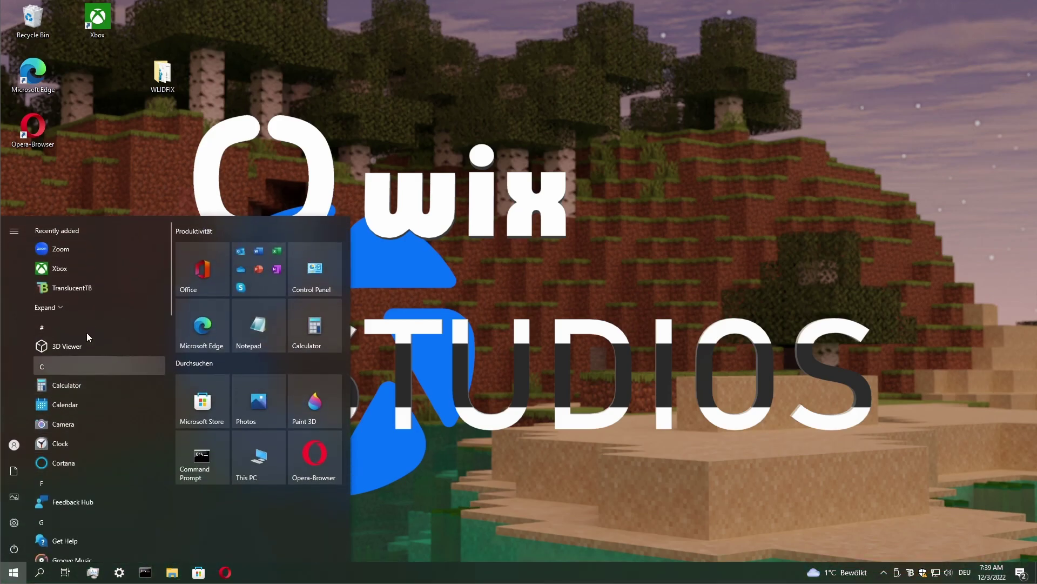
click(302, 204)
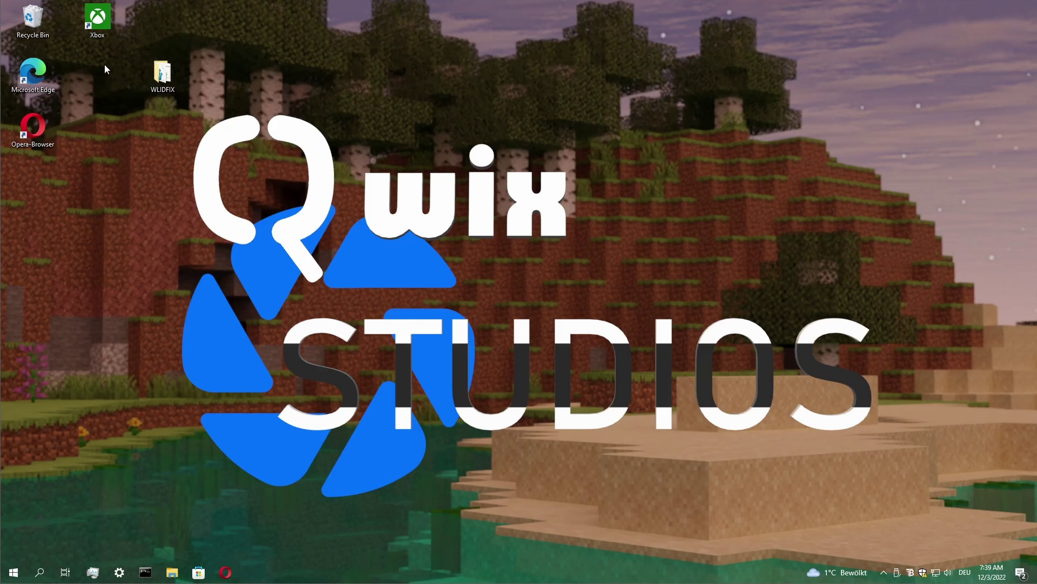
drag(108, 58, 119, 350)
Launch Registry Editor via a 'reg' search, approve UAC, and move its window aside
click(14, 572)
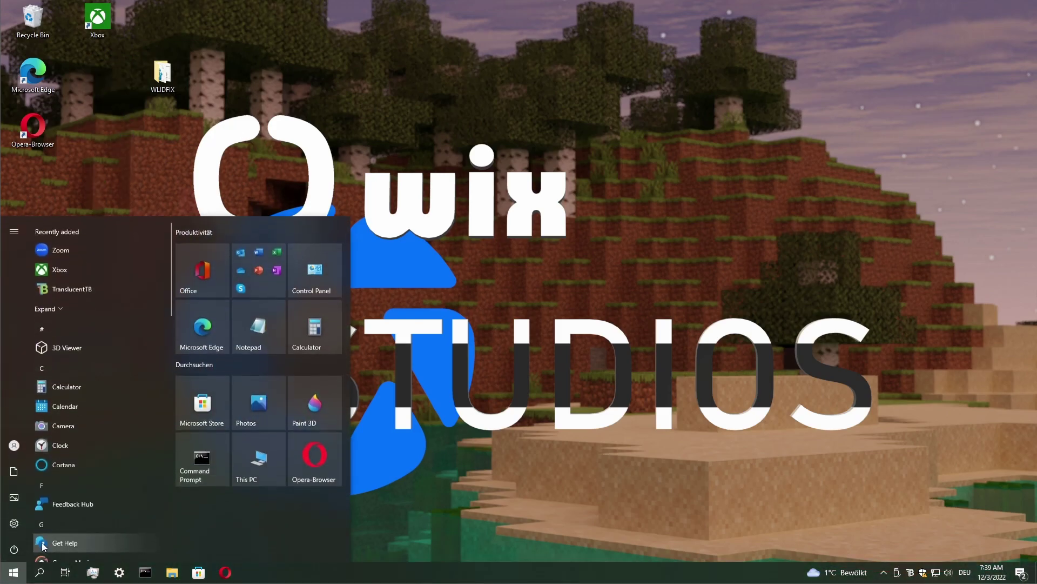
text(reg)
click(86, 274)
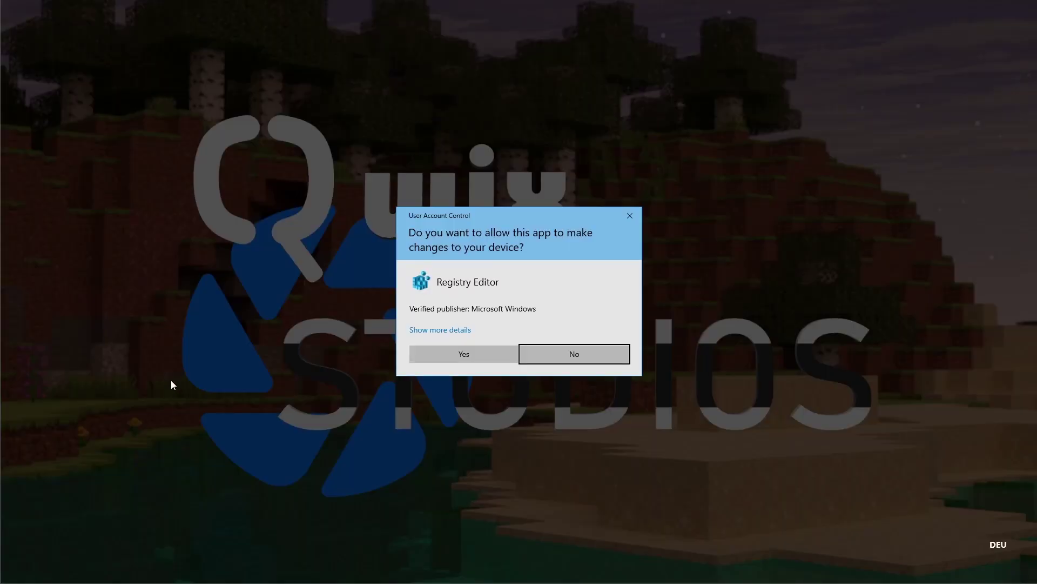
click(499, 350)
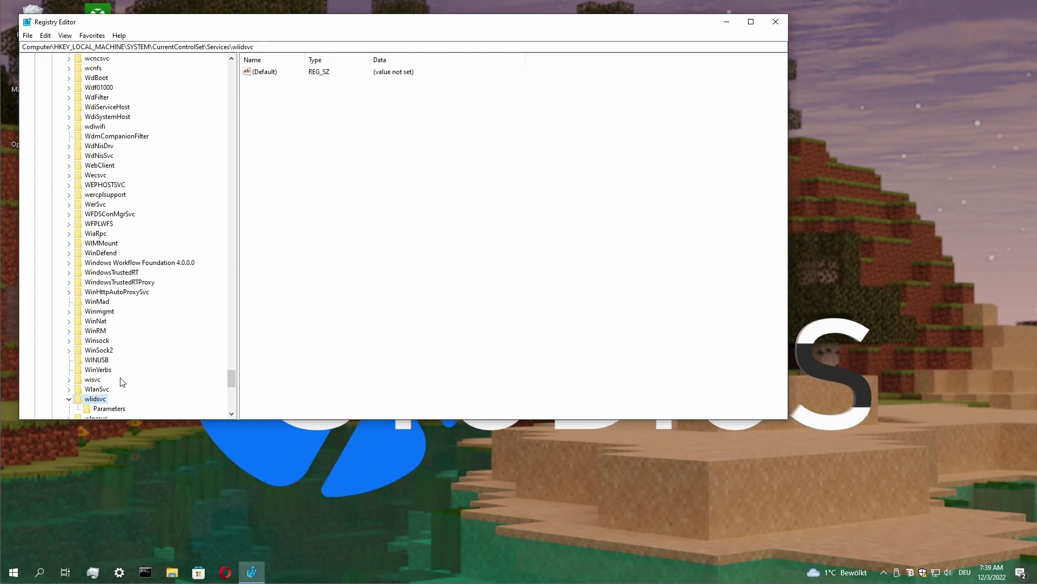
scroll(122, 382, down, 2)
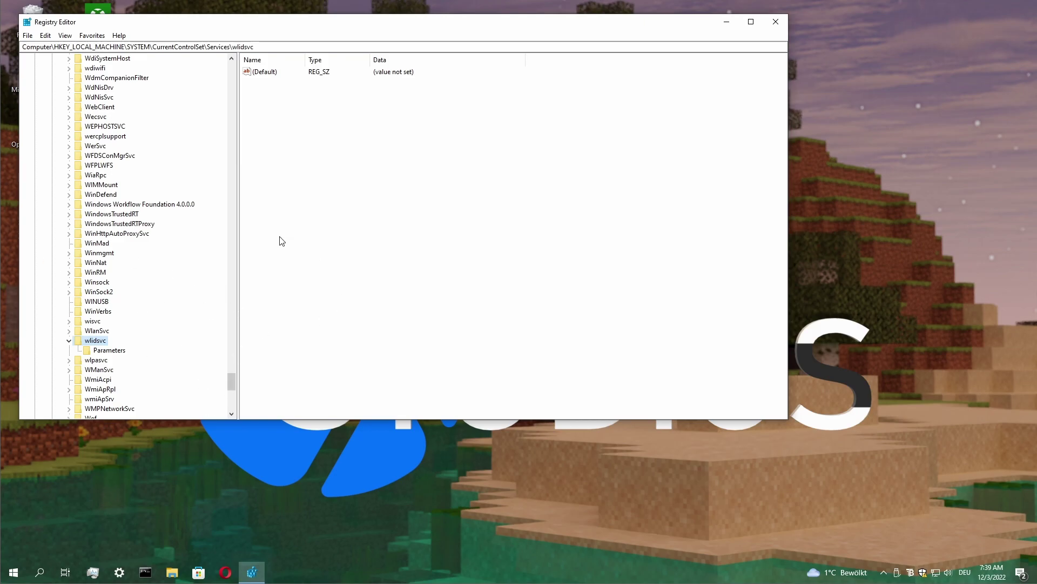
drag(229, 28, 398, 80)
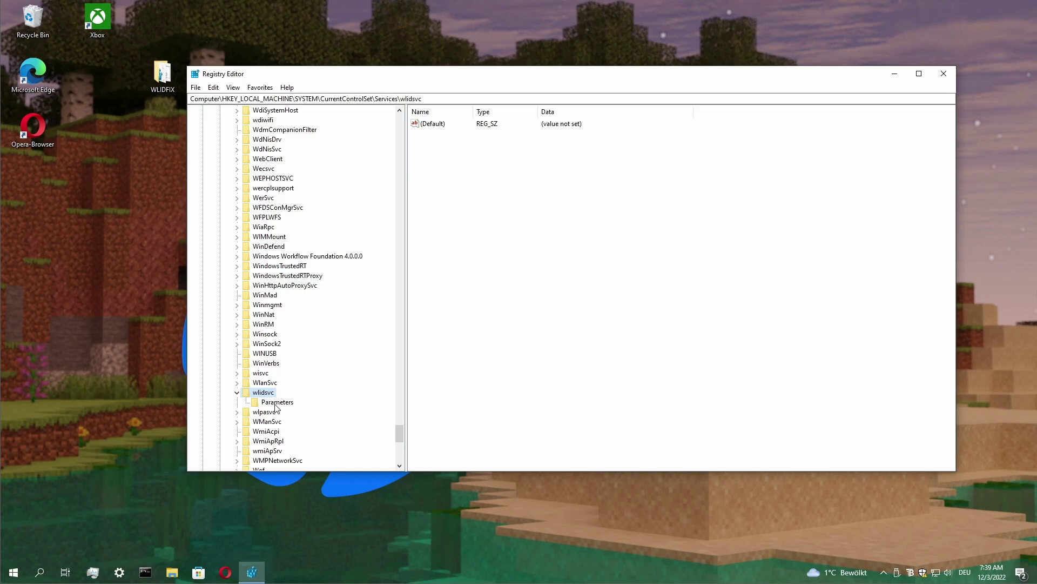
Inspect the wlidsvc key and its Parameters subkey values
click(274, 403)
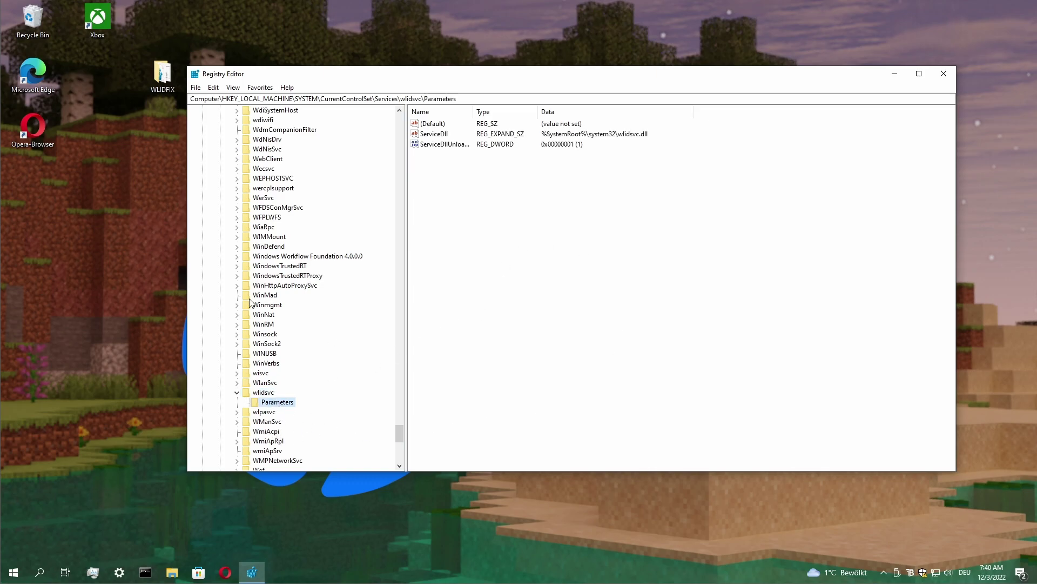
click(263, 393)
click(494, 388)
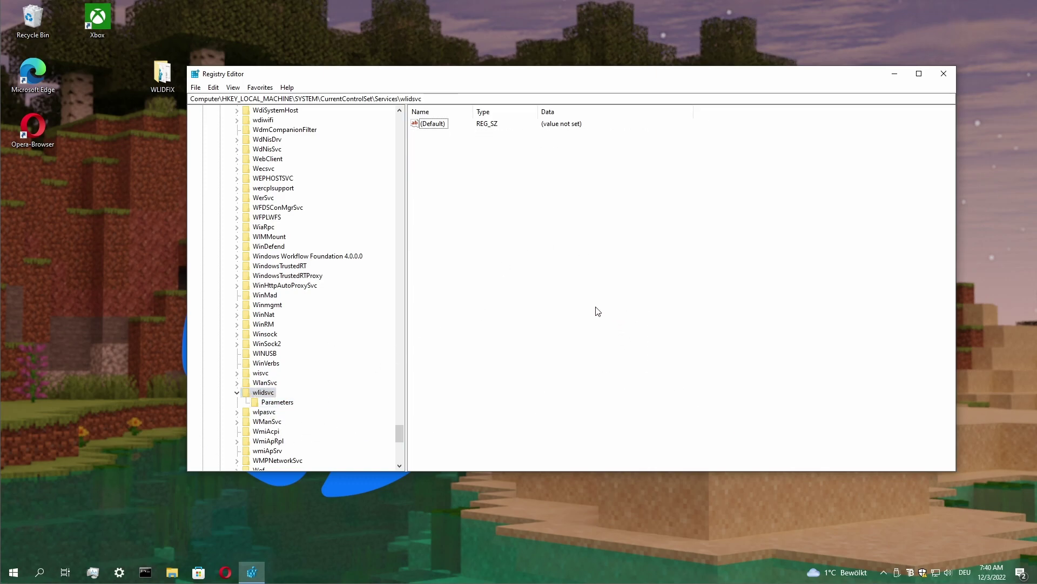
drag(651, 370, 498, 145)
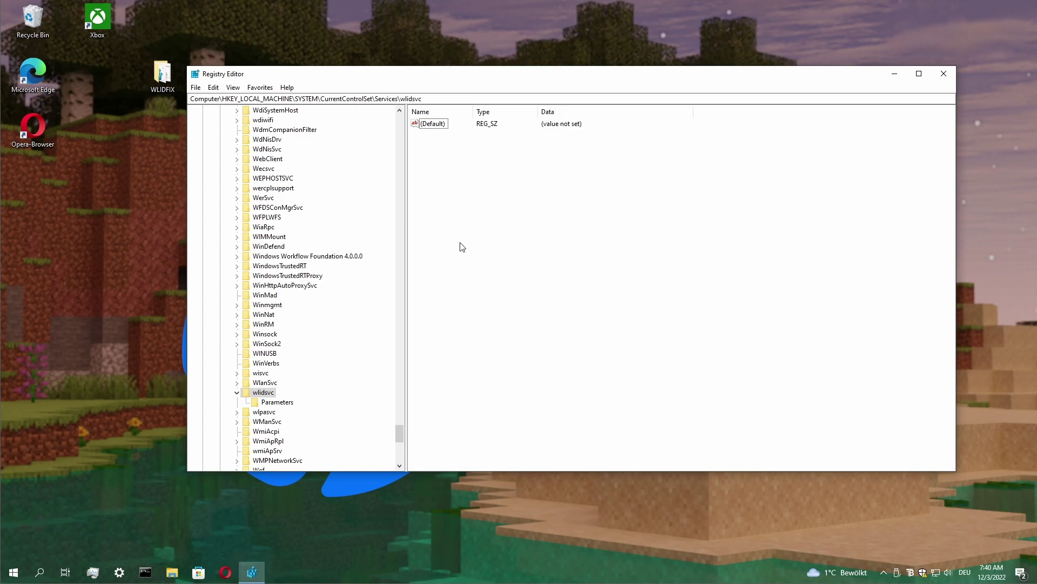
Browse the WINUSB key's DisplayName and Description values, then return to the wlidsvc key
click(268, 354)
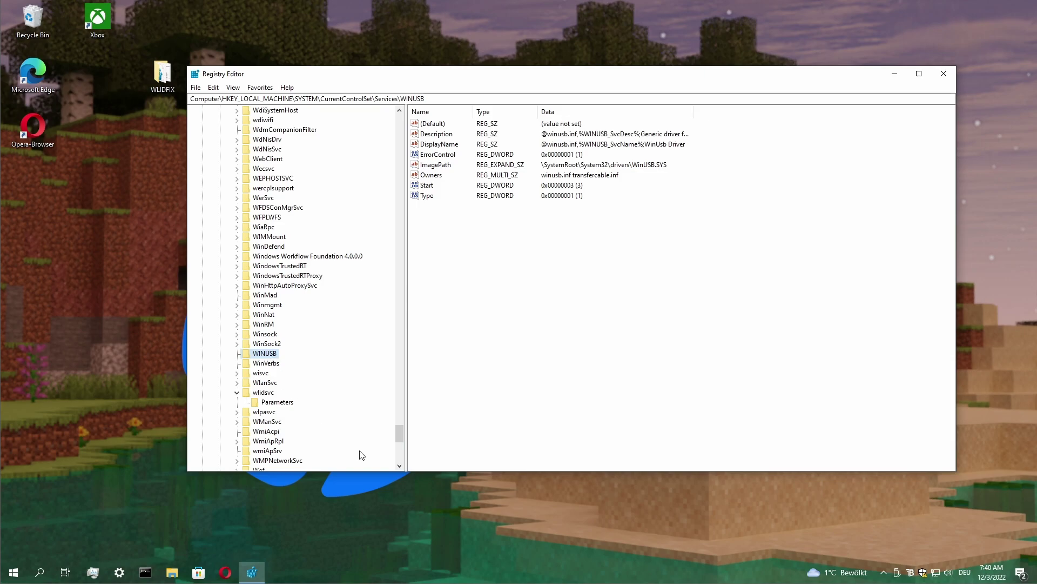
drag(478, 277, 465, 233)
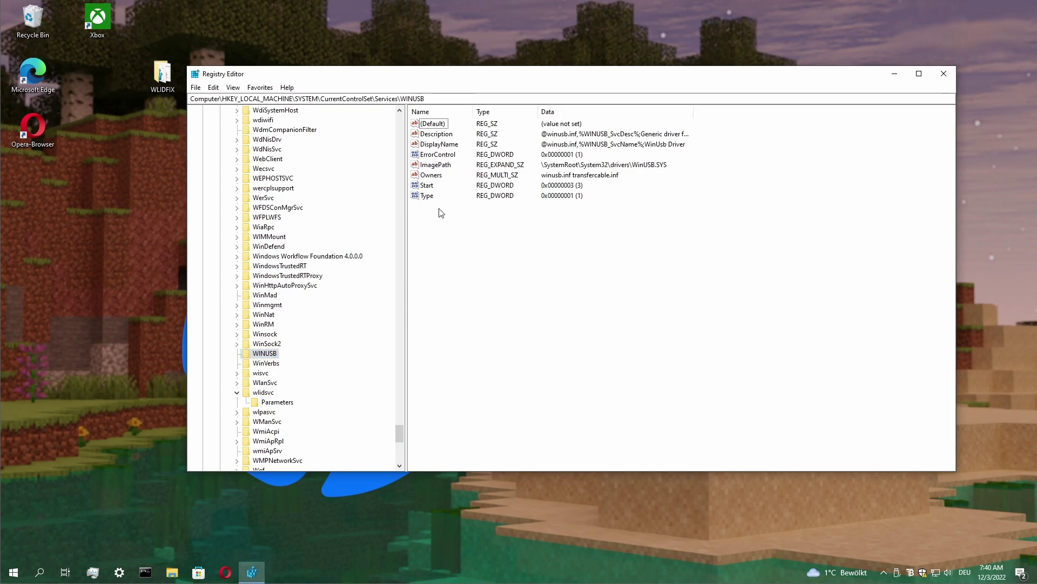
click(434, 198)
click(430, 176)
click(436, 145)
click(435, 136)
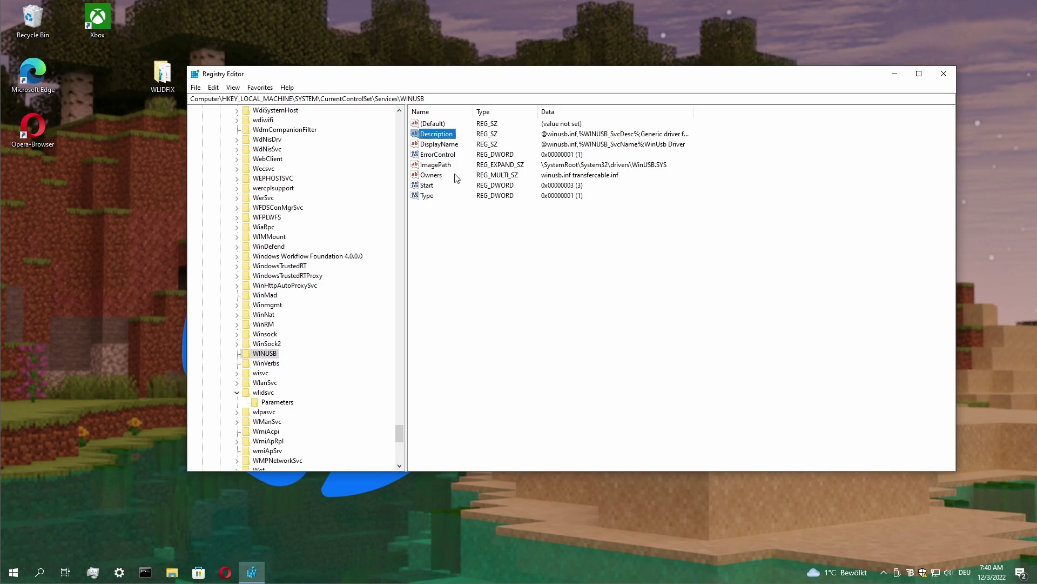
click(516, 328)
click(14, 571)
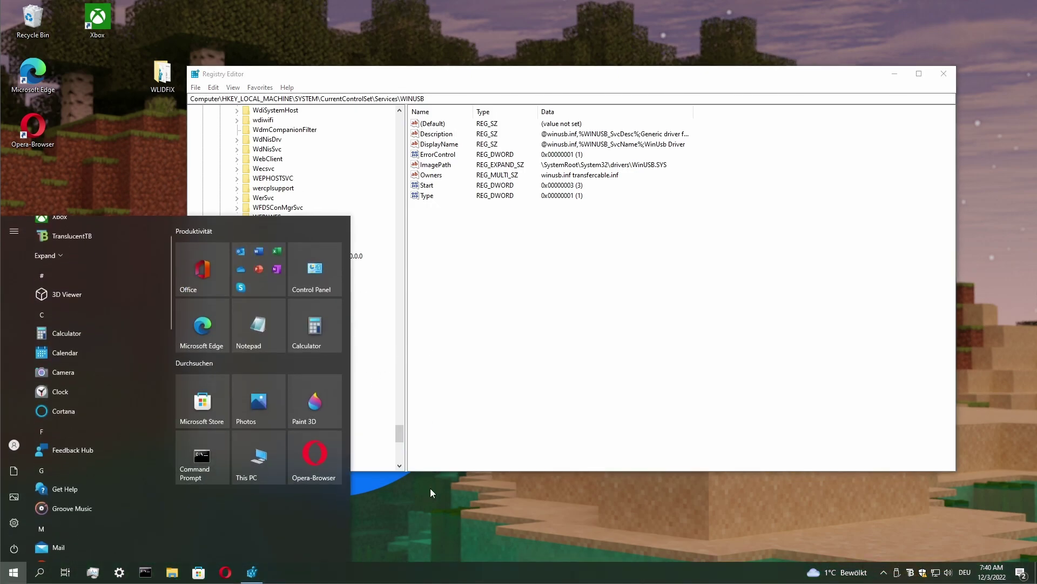
click(487, 355)
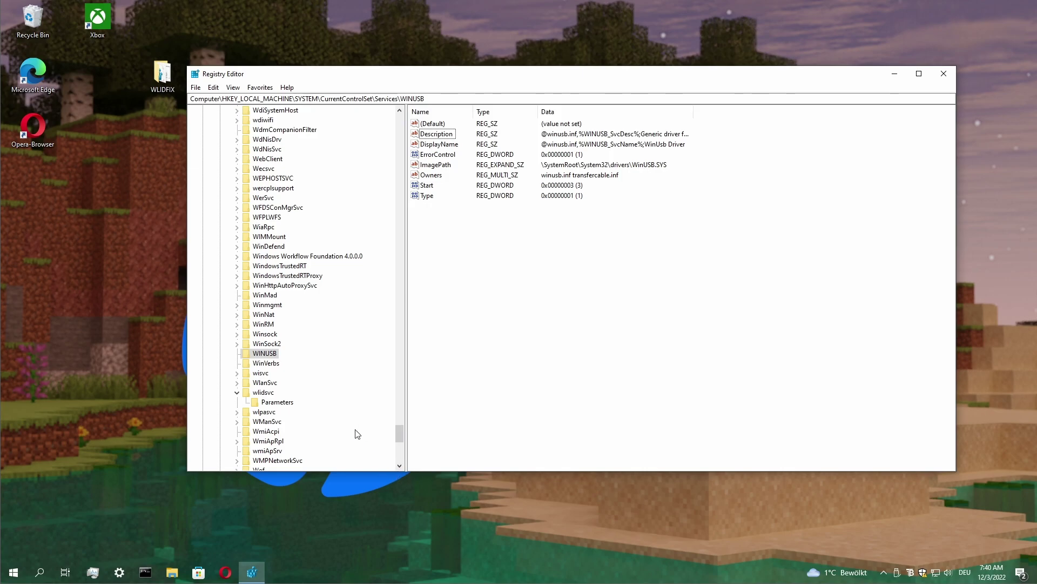
click(263, 392)
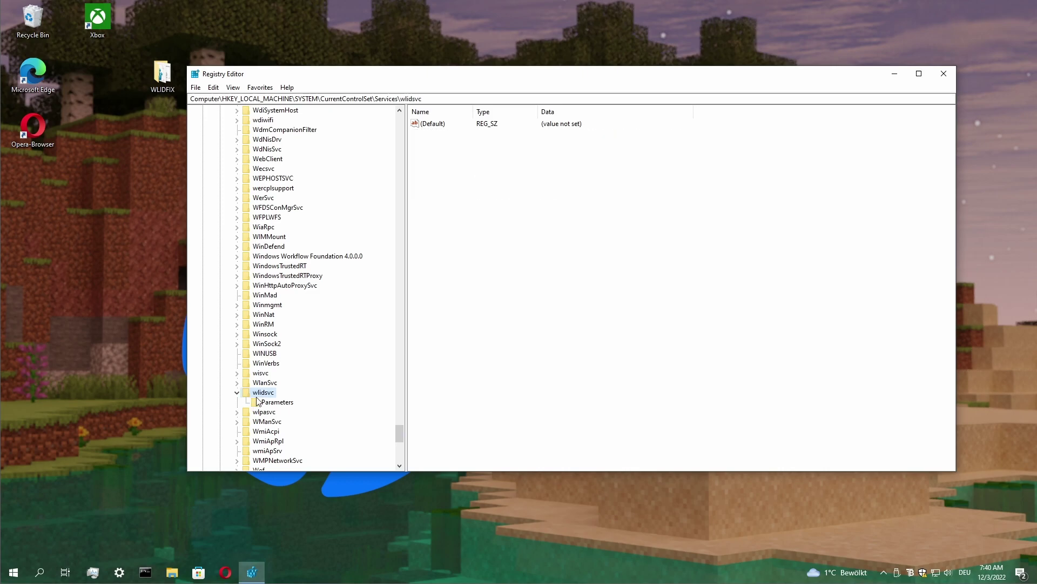
Close Registry Editor, open WLIDFIX, and try merging wlid_fix.reg, acknowledging the cannot-import error
click(944, 74)
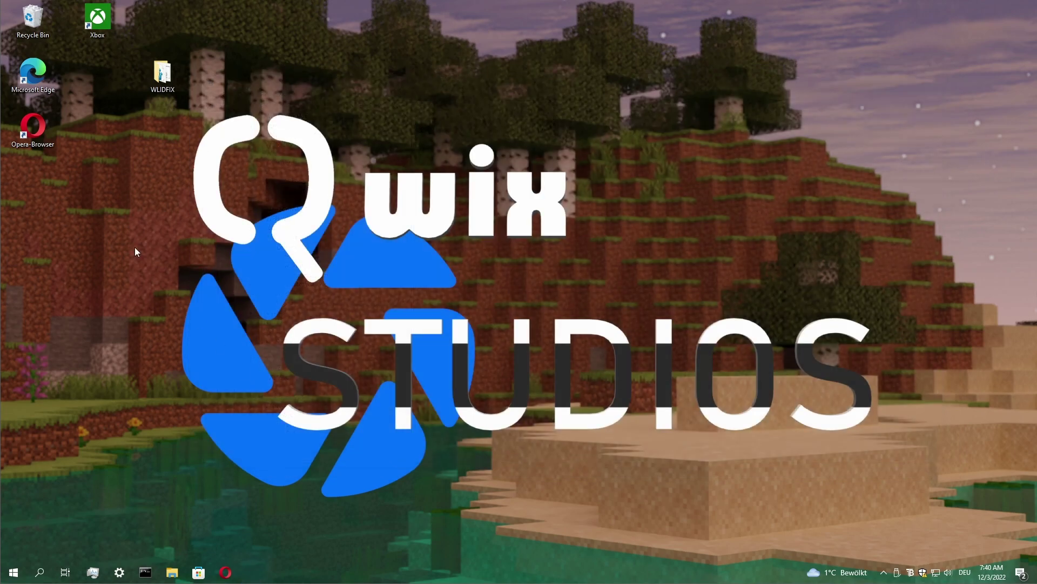
double_click(163, 76)
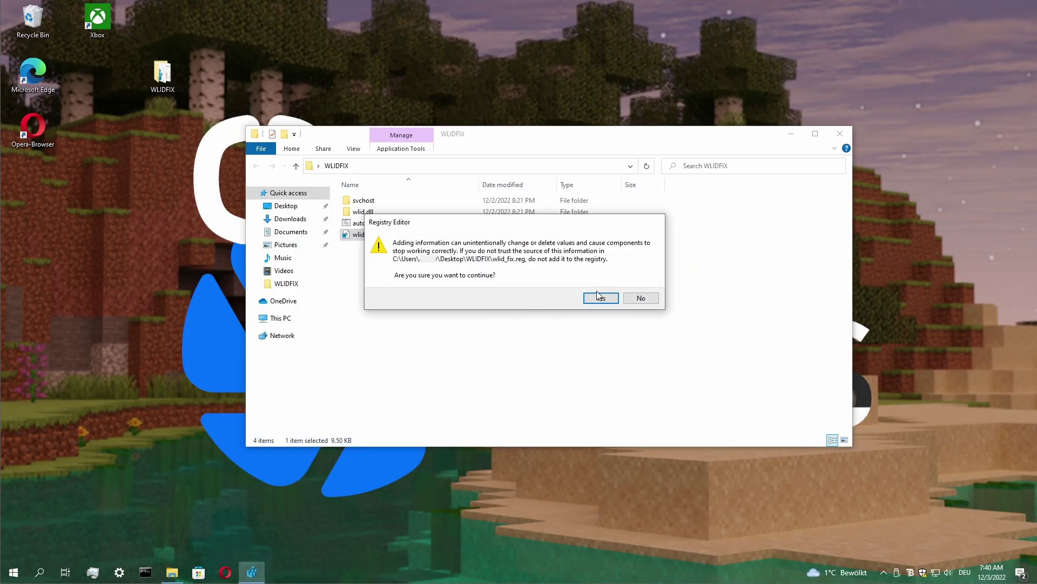
click(601, 298)
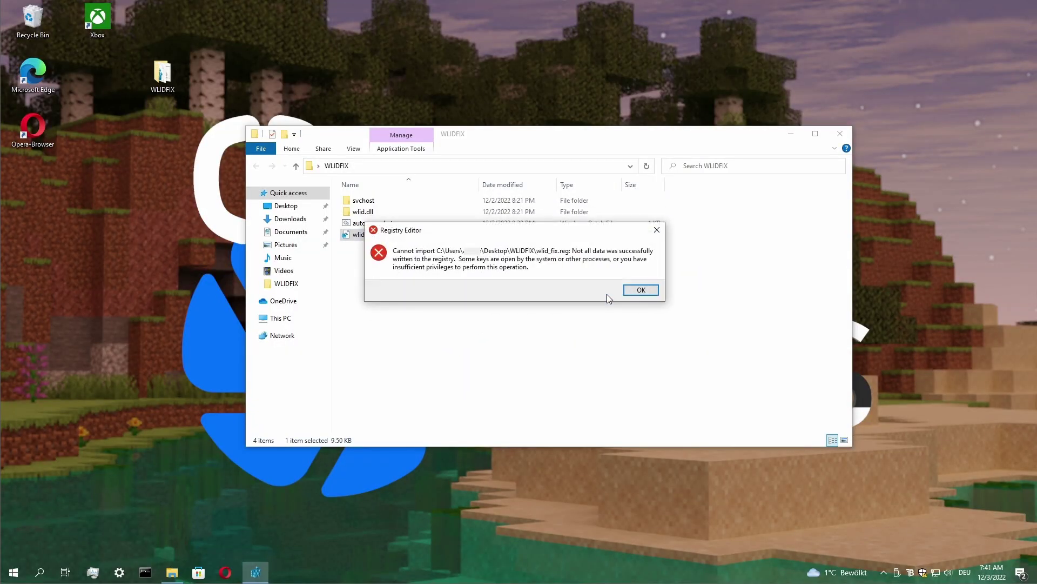
click(639, 292)
click(12, 572)
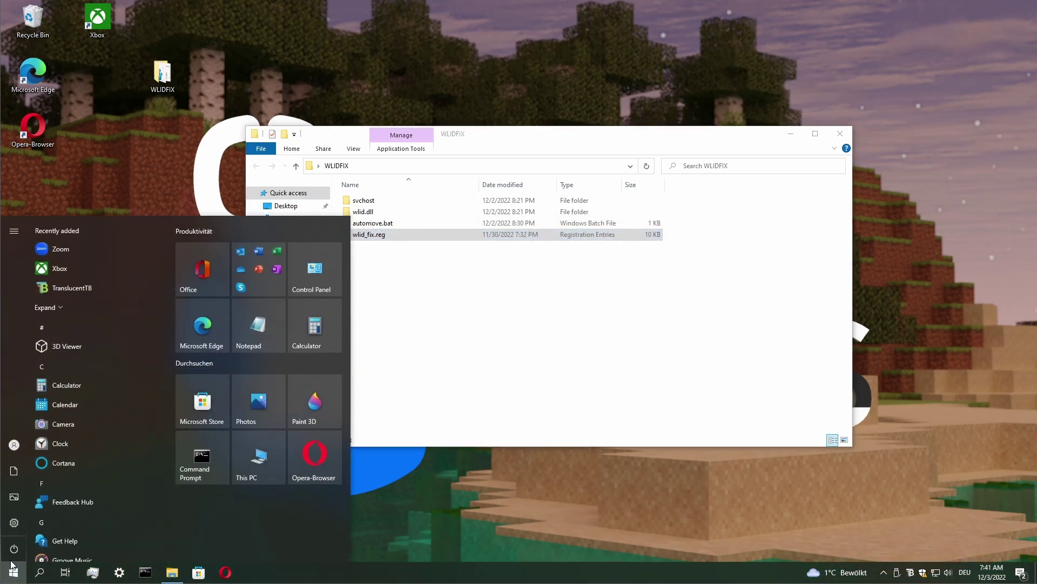
Relaunch Registry Editor from a 're' Start search with administrator approval
scroll(75, 398, down, 10)
scroll(76, 372, down, 10)
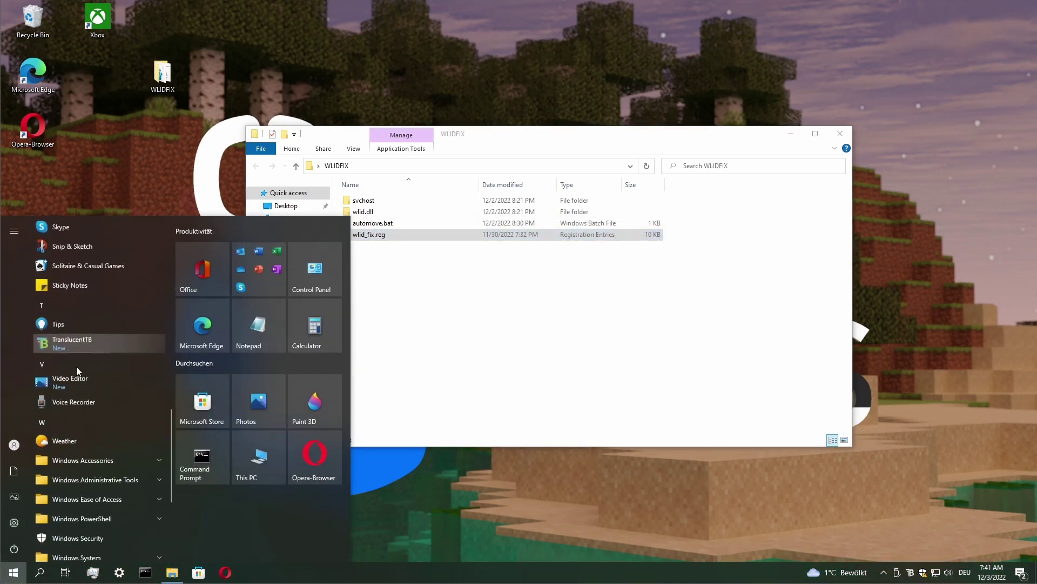
text(re)
click(99, 285)
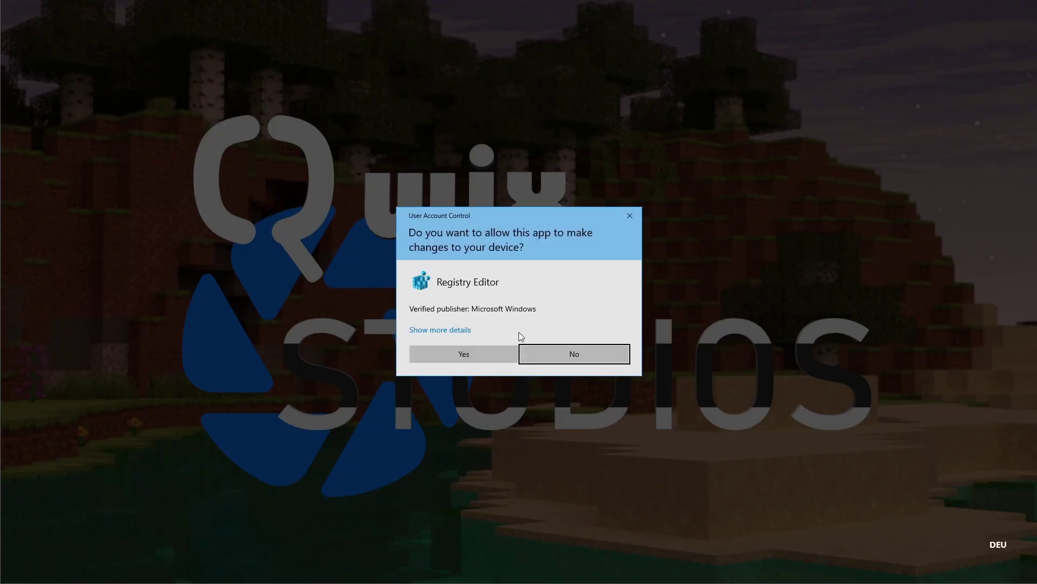
click(484, 353)
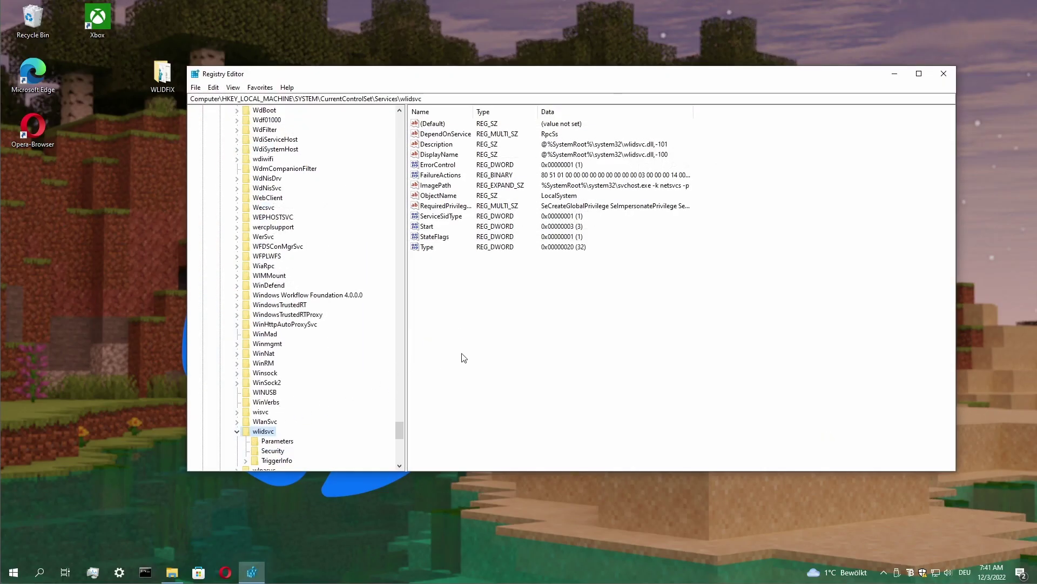
drag(459, 313, 523, 295)
scroll(273, 438, down, 1)
Check the wlidsvc Parameters, Security and TriggerInfo subkeys, then close Registry Editor
click(265, 413)
click(260, 405)
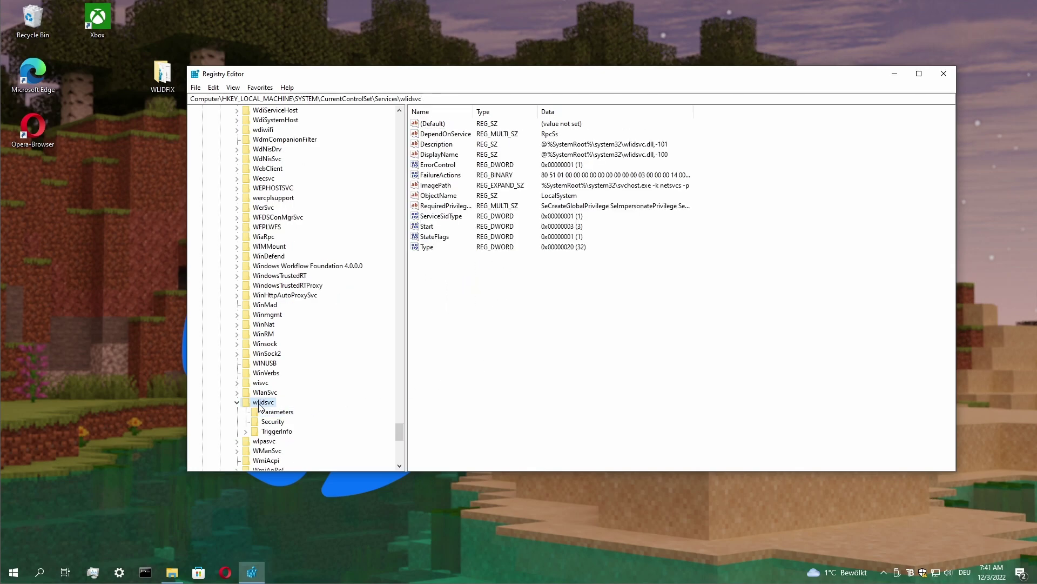
click(266, 413)
click(273, 422)
click(278, 431)
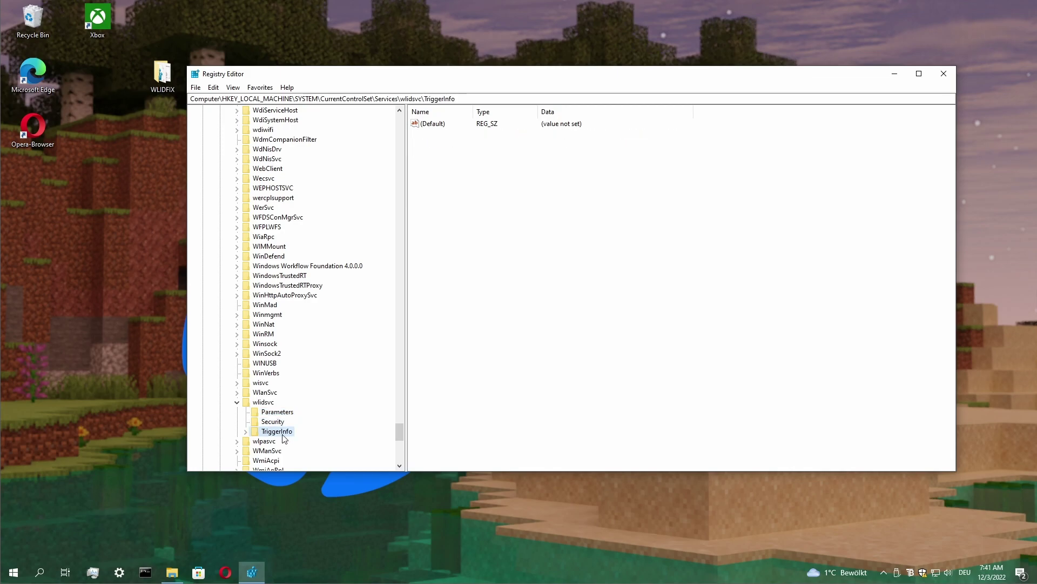
click(944, 73)
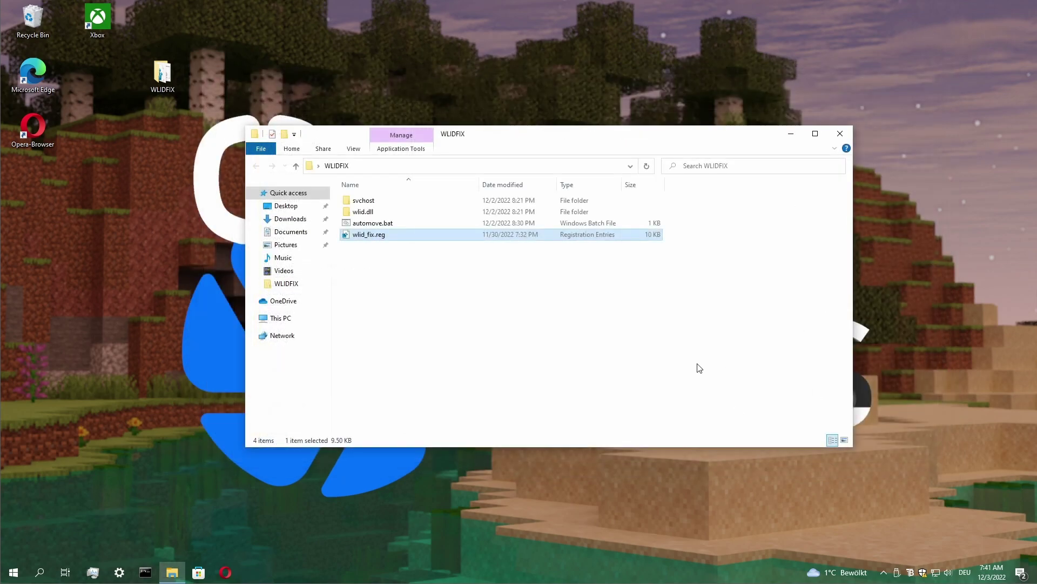
click(560, 276)
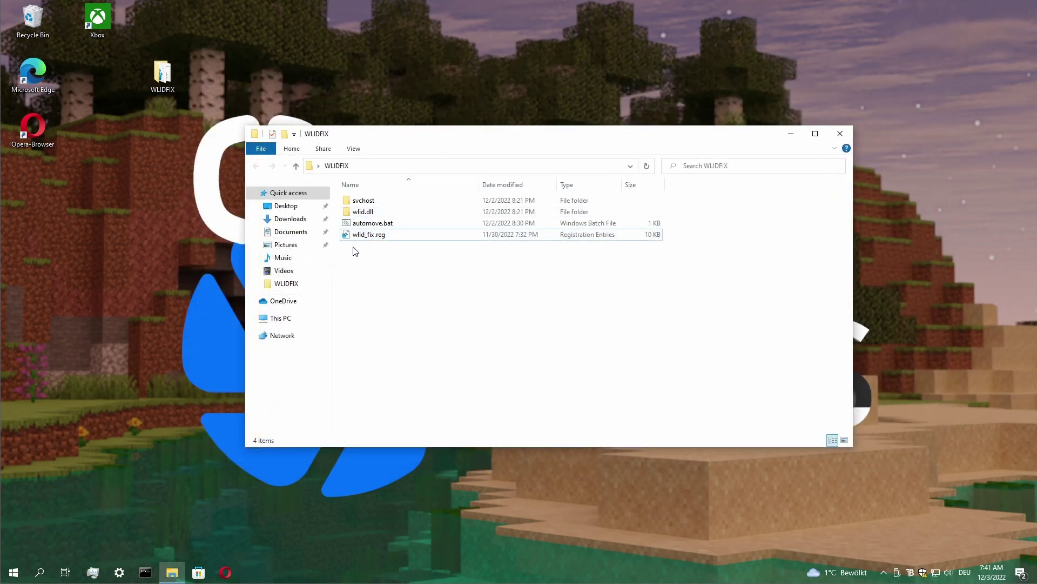
Open a second File Explorer window and browse to C:\Windows\System32
middle_click(172, 571)
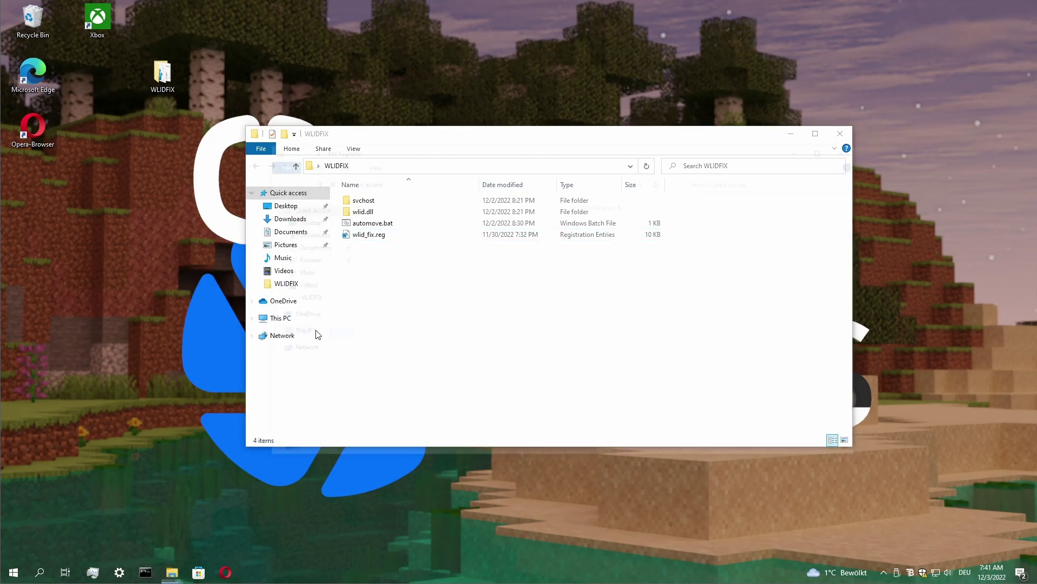
click(296, 332)
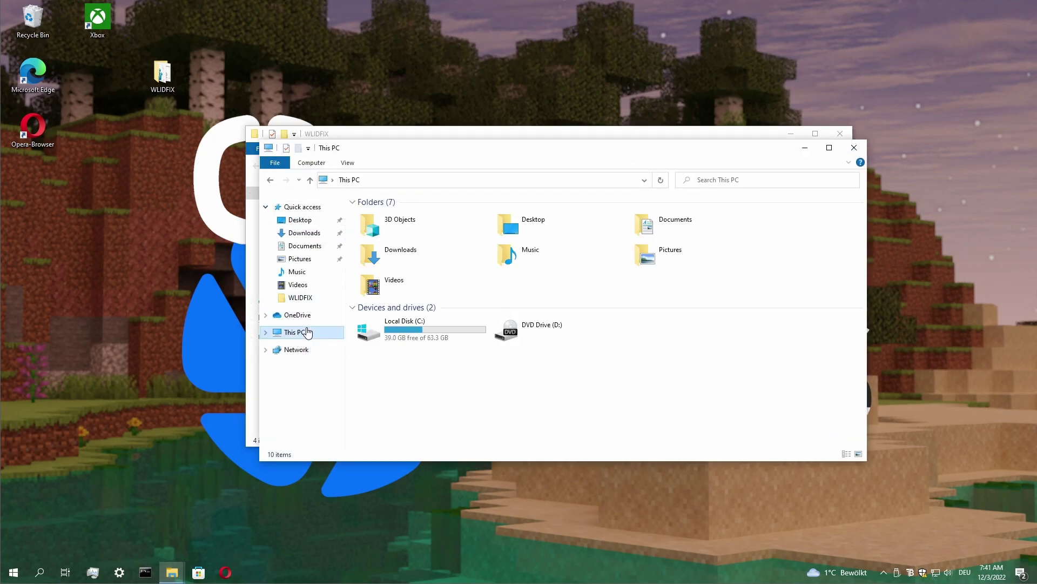
double_click(434, 330)
double_click(385, 261)
scroll(456, 306, down, 10)
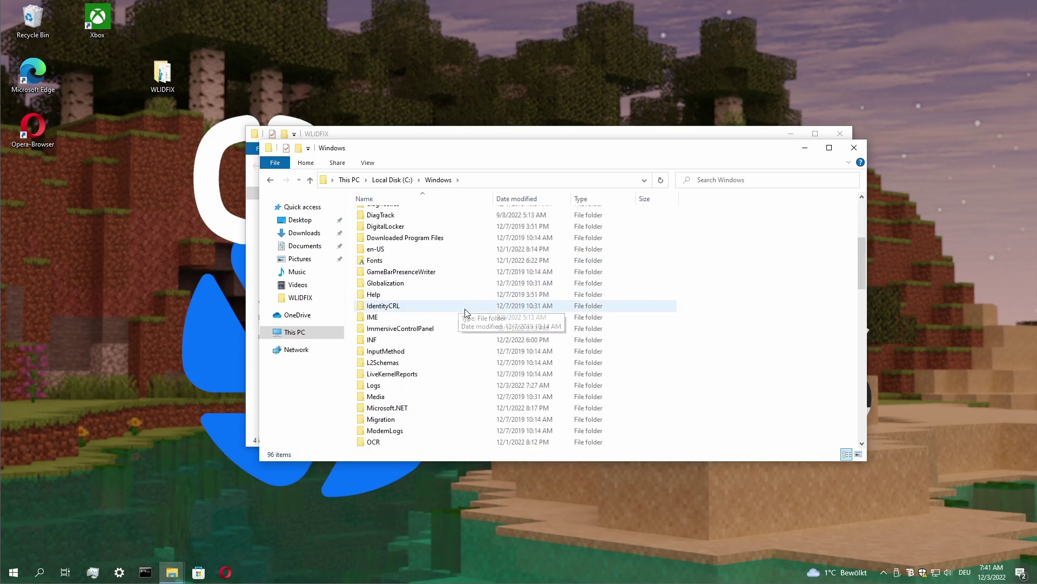
scroll(453, 305, down, 5)
double_click(425, 401)
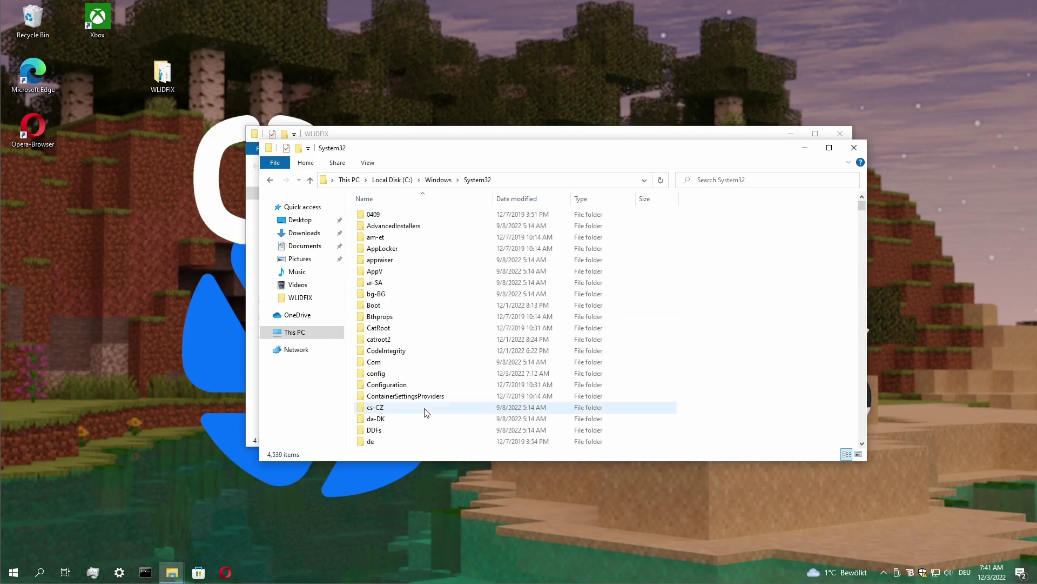
drag(429, 161, 470, 212)
Search System32 for 'wlid', review the 13 matching files, then close the window
scroll(532, 402, down, 18)
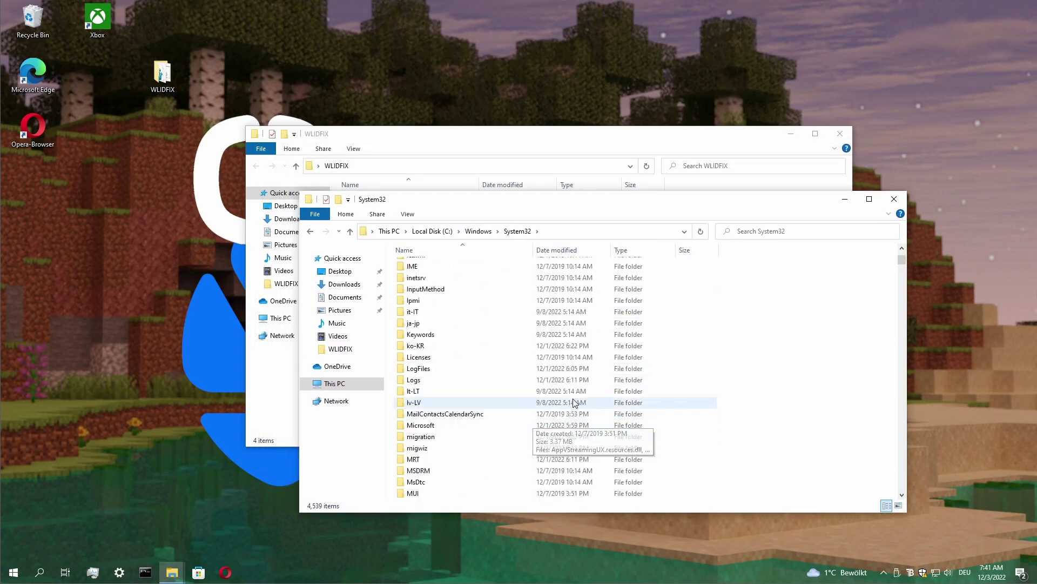
text(wlid)
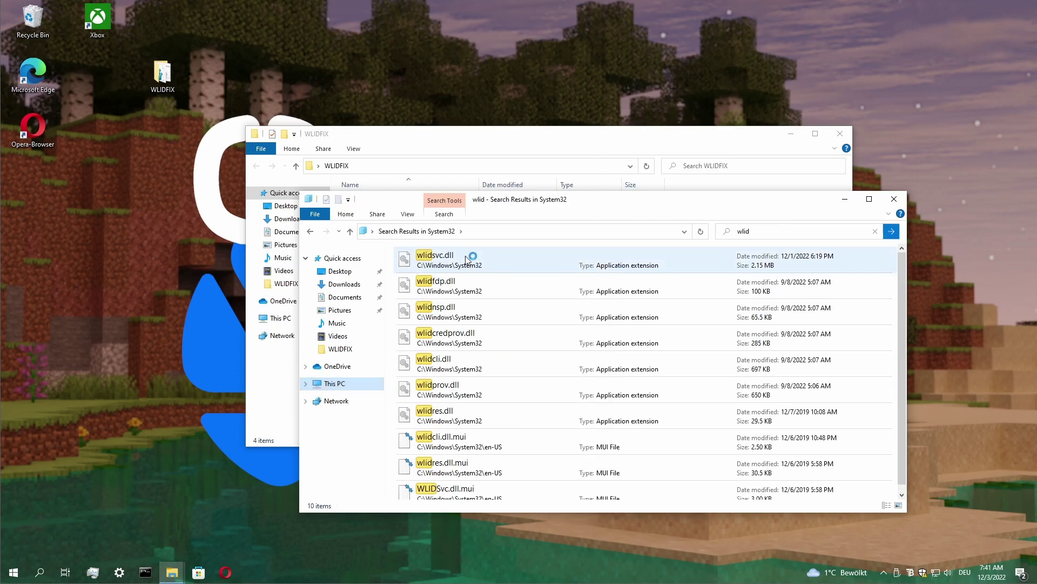
scroll(519, 476, down, 2)
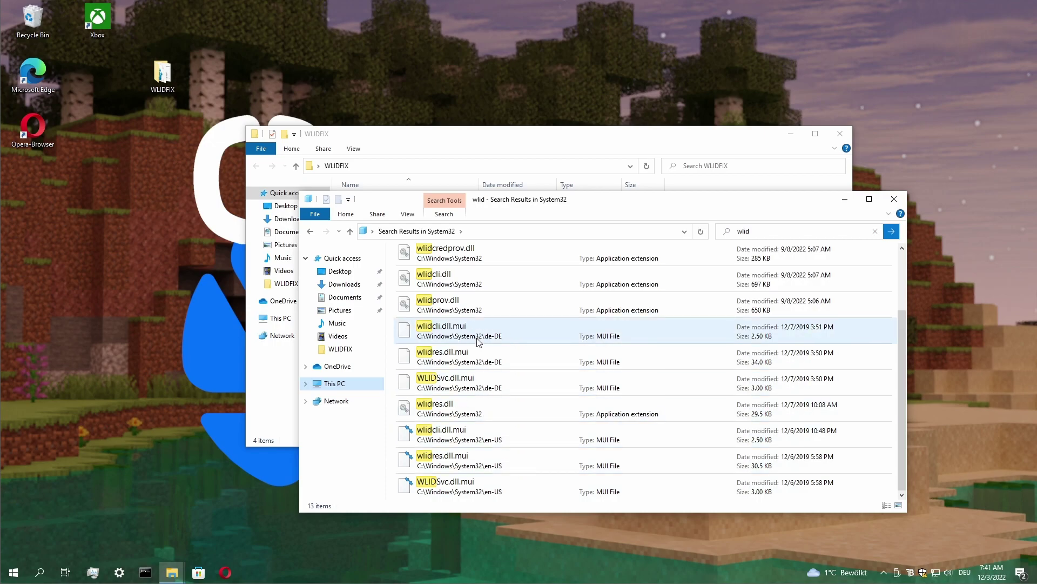
scroll(493, 366, up, 3)
scroll(493, 389, down, 3)
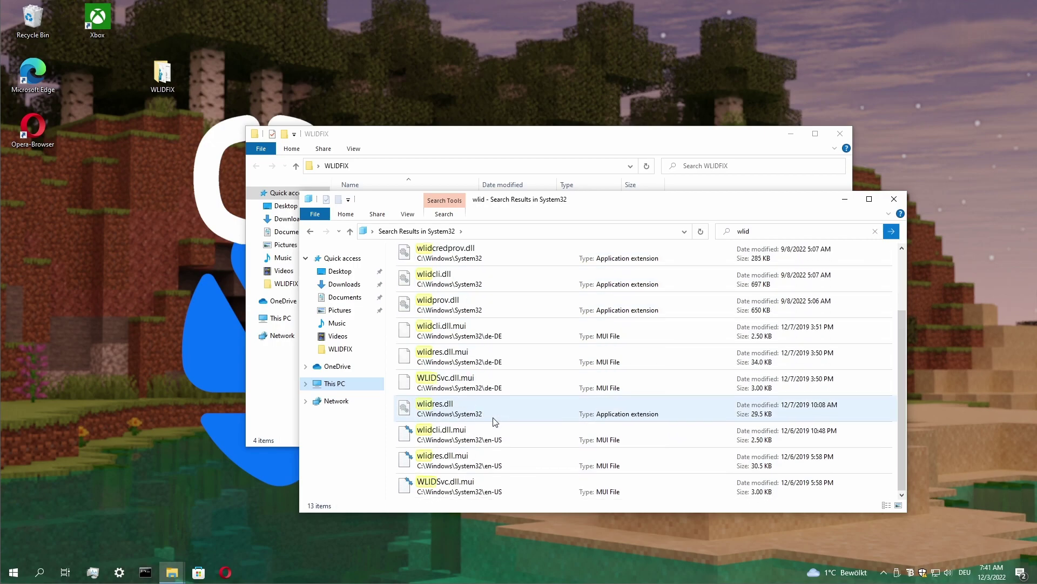
click(894, 198)
Run automove.bat as administrator, approve the UAC prompt, and let the script continue
right_click(413, 224)
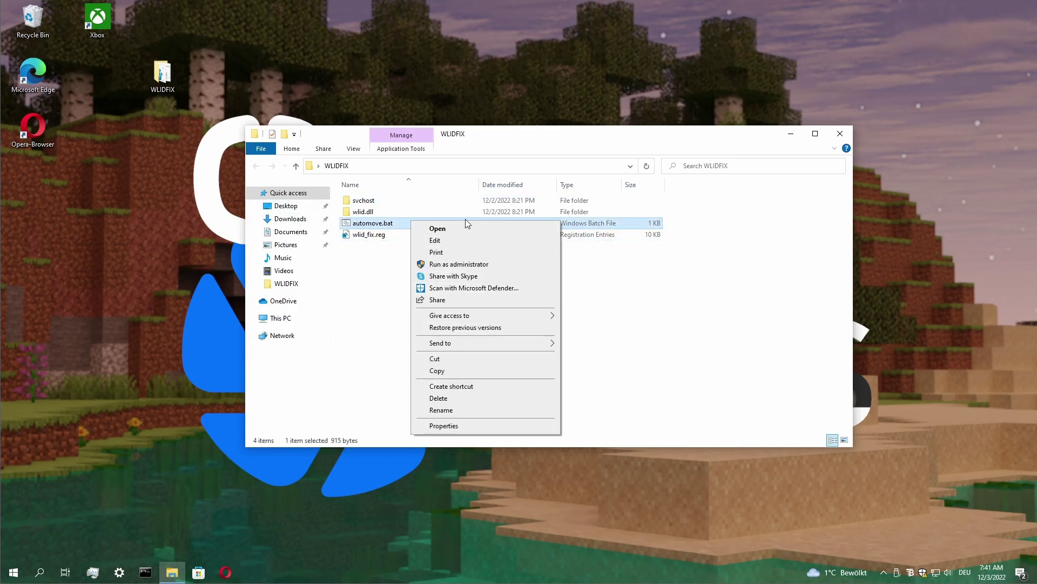
click(466, 266)
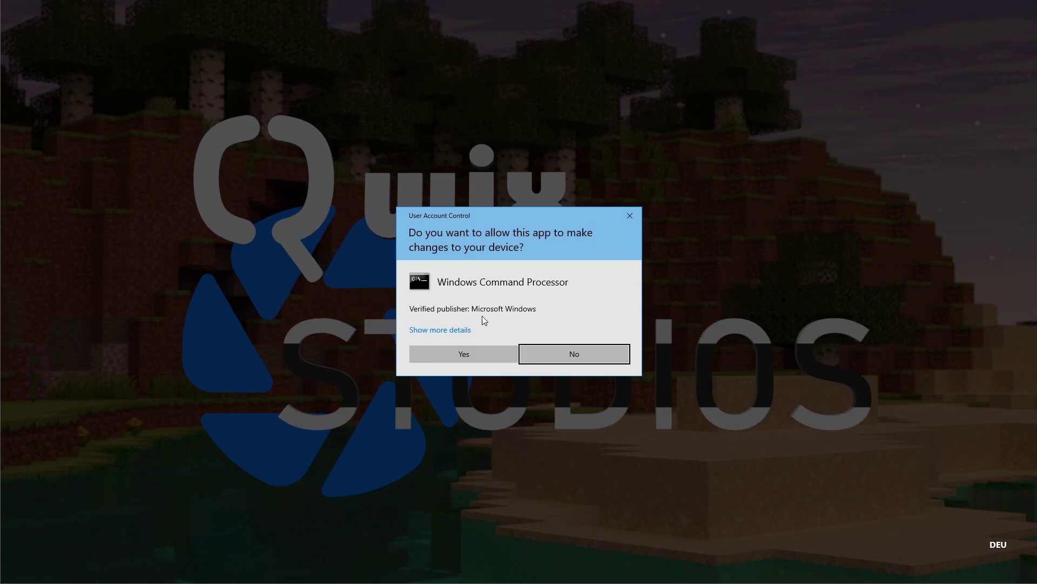
click(464, 354)
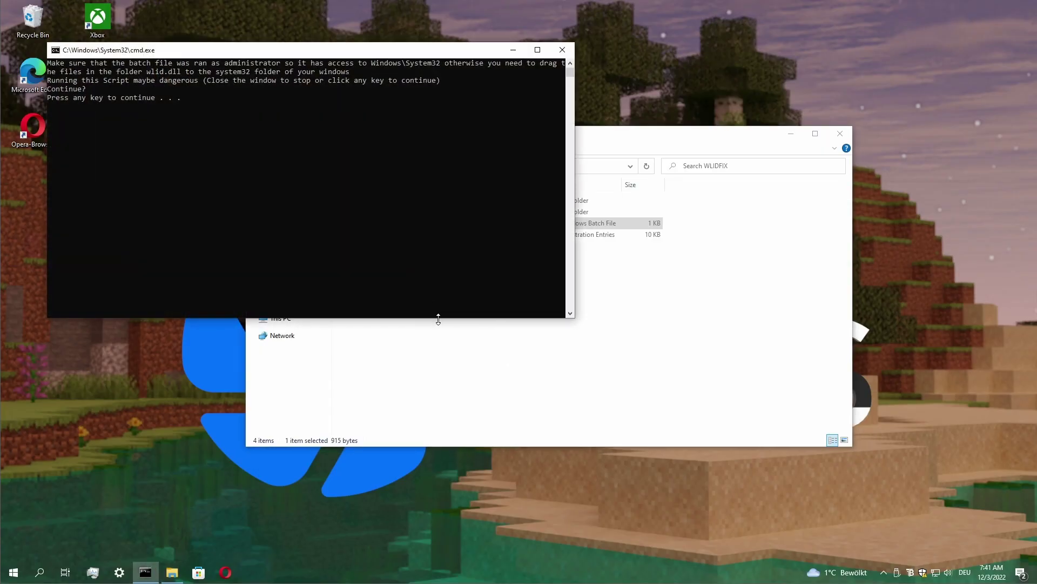
key(Return)
drag(442, 322, 358, 216)
click(394, 276)
Look over the 10 files in WLIDFIX's wlid.dll folder, including wlidsvc.dll
double_click(360, 213)
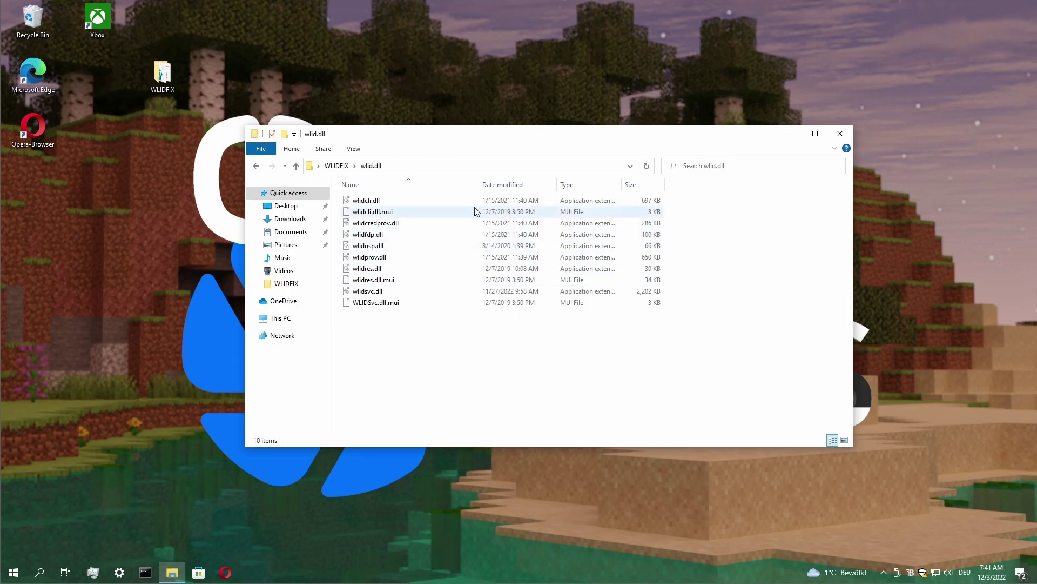
click(336, 167)
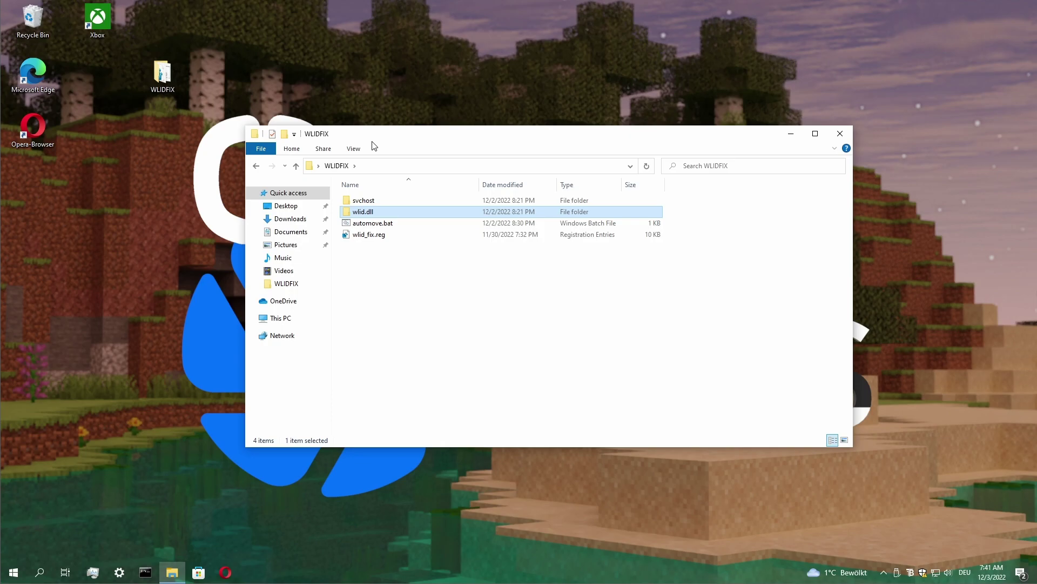
drag(370, 141, 426, 154)
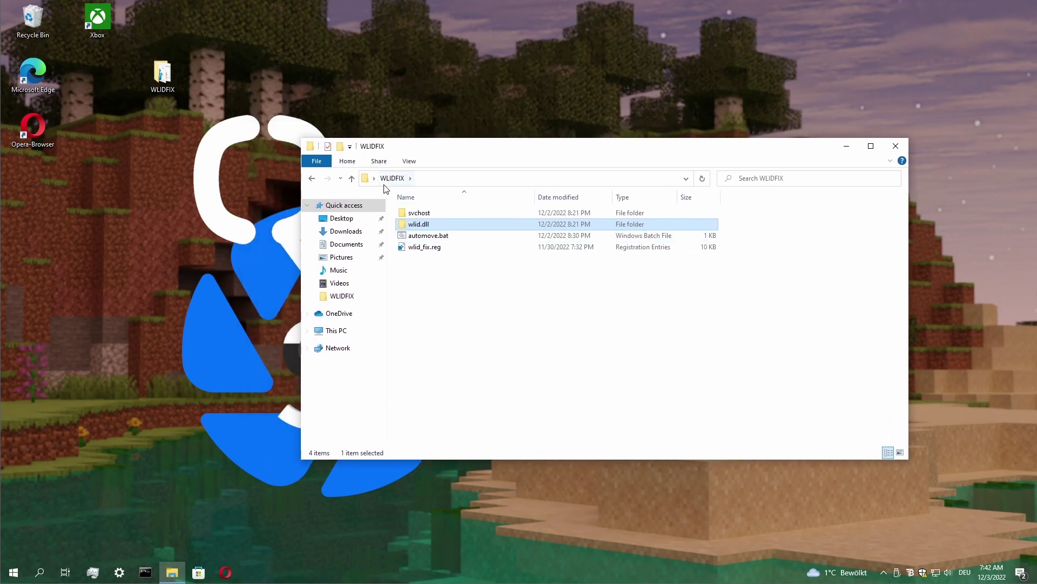
click(396, 223)
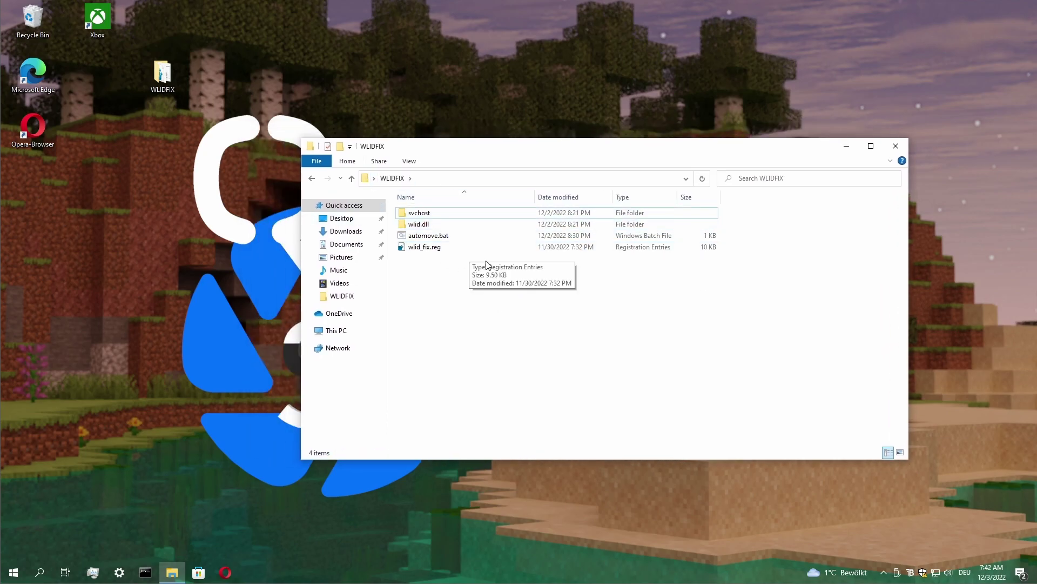
click(162, 75)
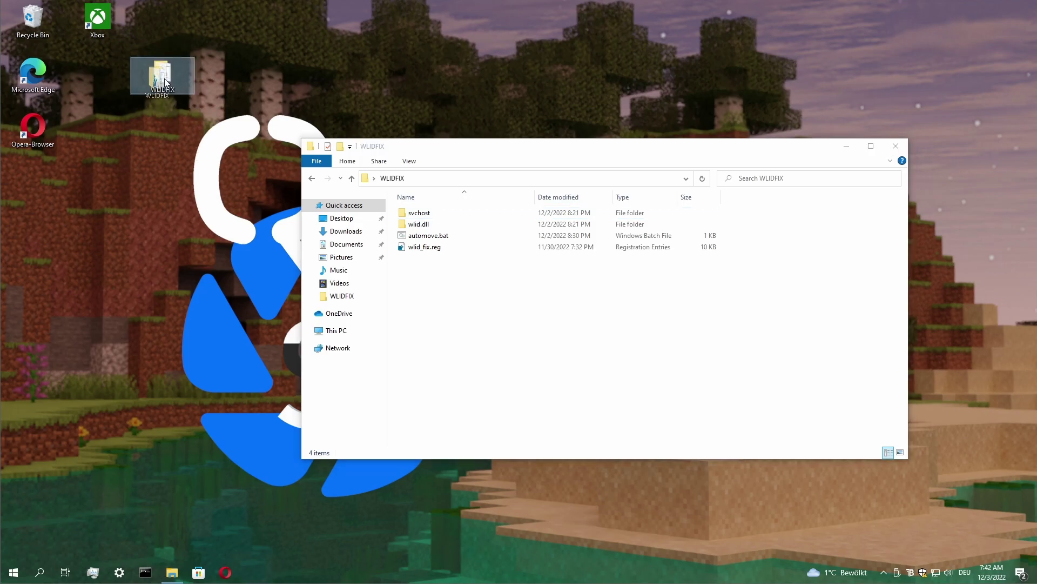
drag(168, 71, 161, 74)
click(427, 235)
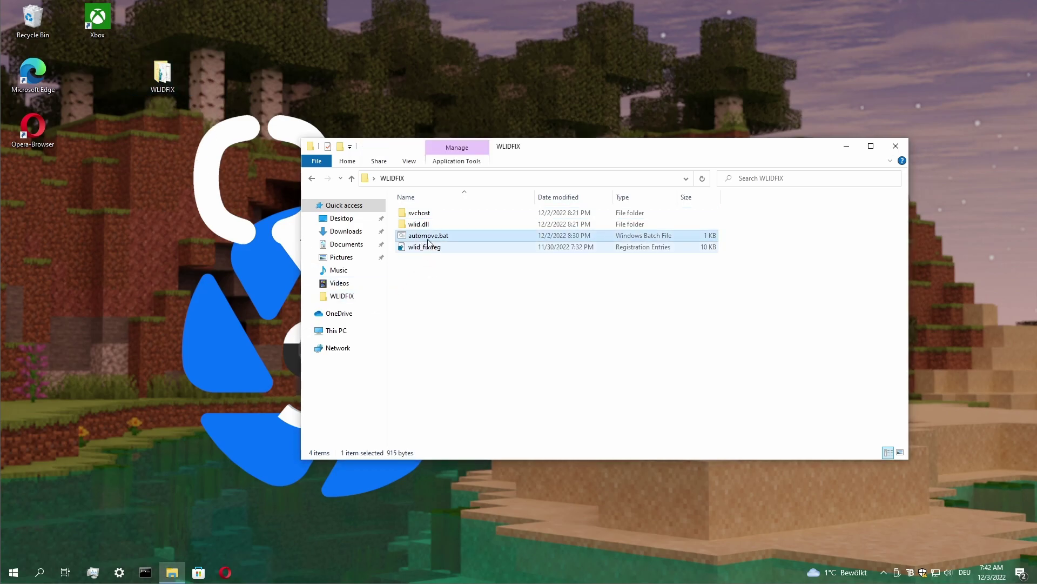
double_click(426, 226)
drag(429, 349, 421, 204)
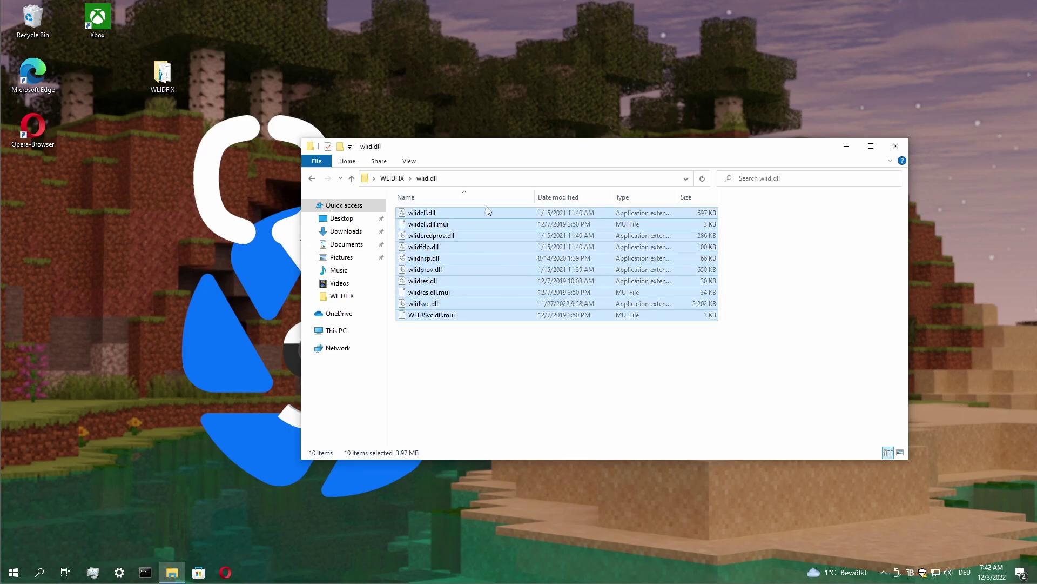
Inspect svchost.exe and svchost.exe.mui in the svchost folder, then minimize Explorer
click(392, 179)
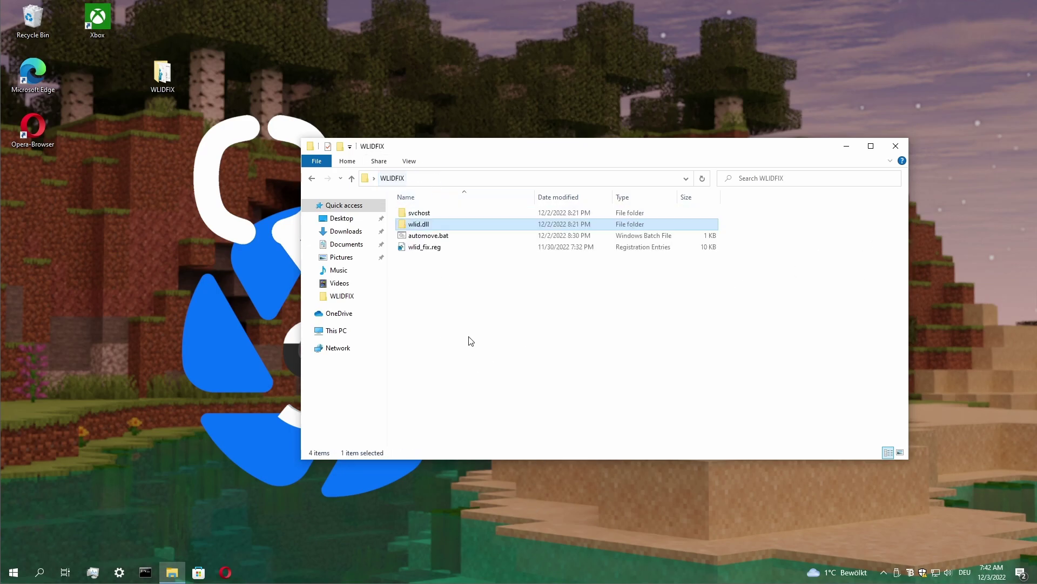
double_click(420, 213)
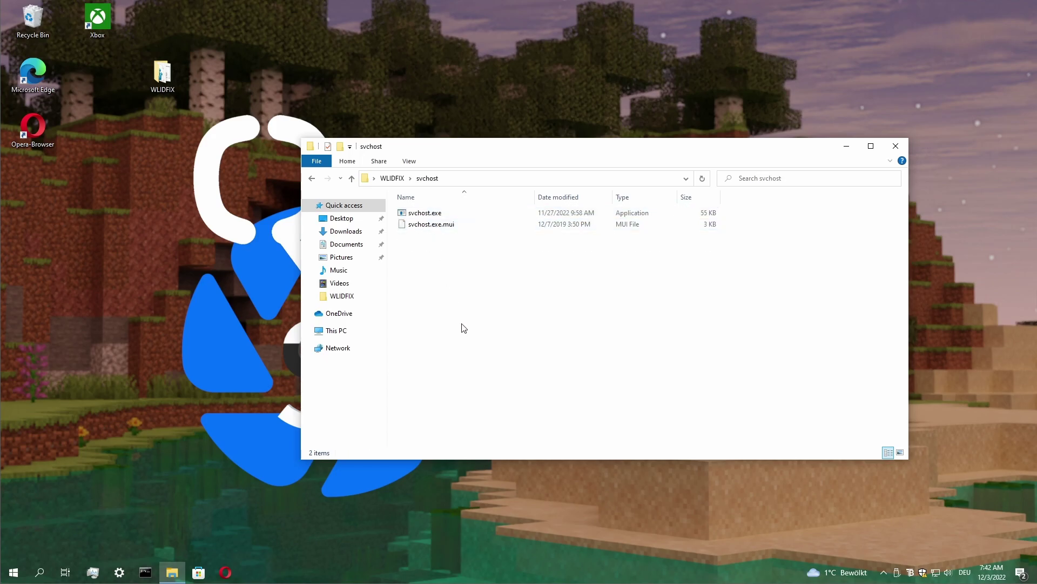
drag(463, 323, 493, 308)
click(442, 268)
click(847, 146)
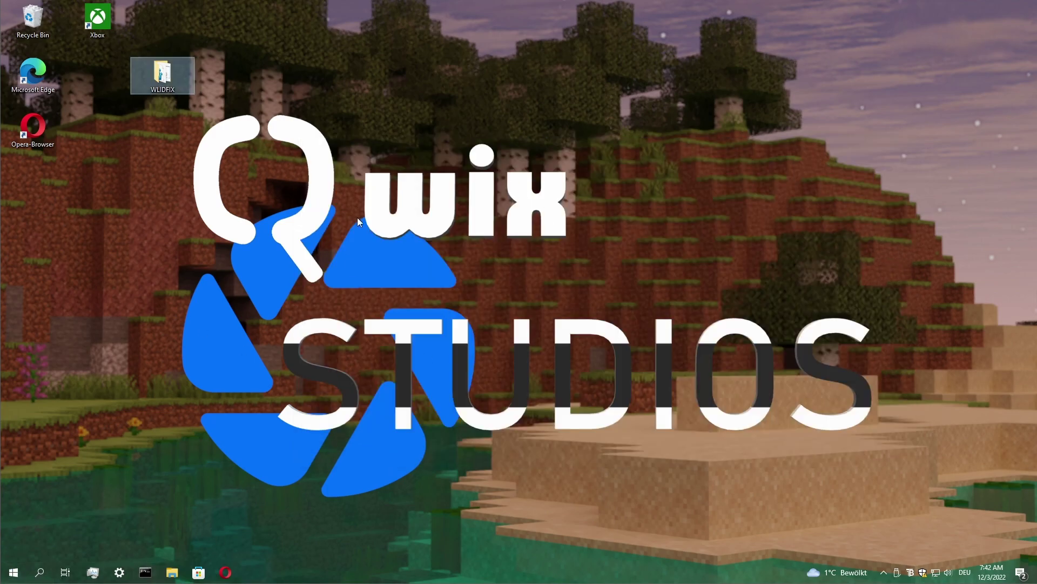
Restart Windows from the Start power menu, then search 'se' and launch Services
click(13, 574)
click(16, 544)
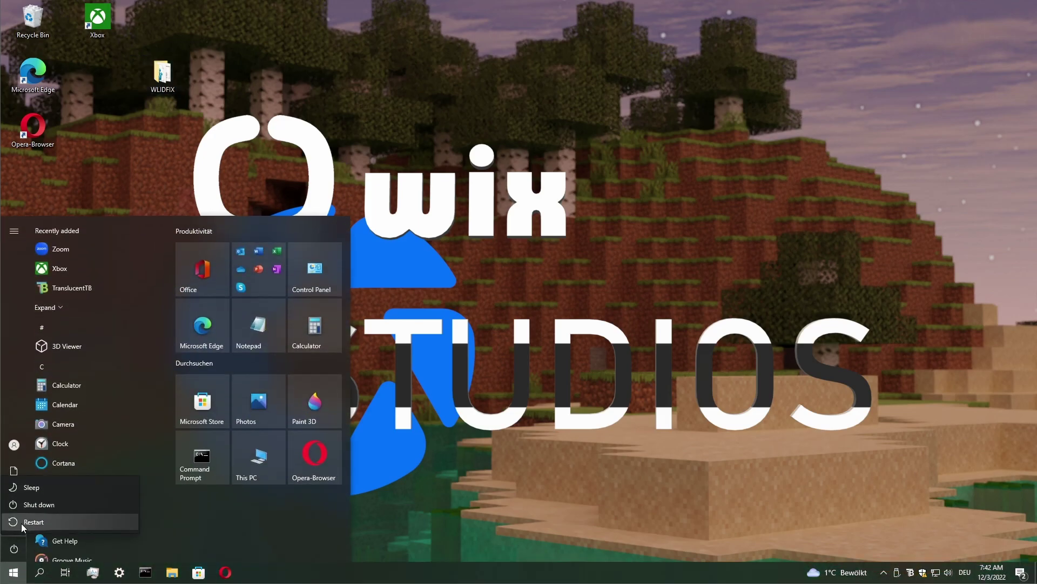
click(32, 521)
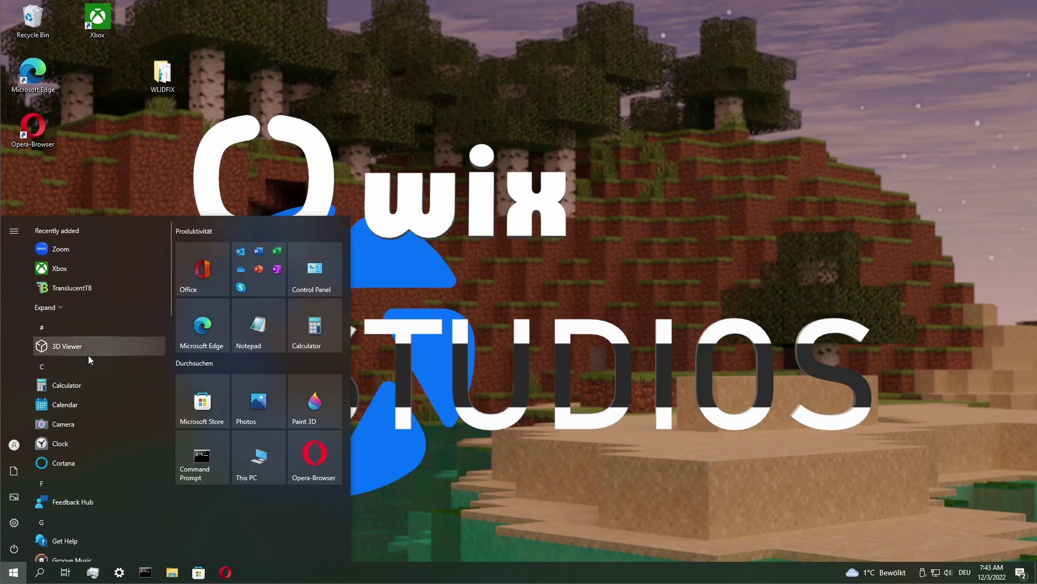
scroll(88, 355, down, 5)
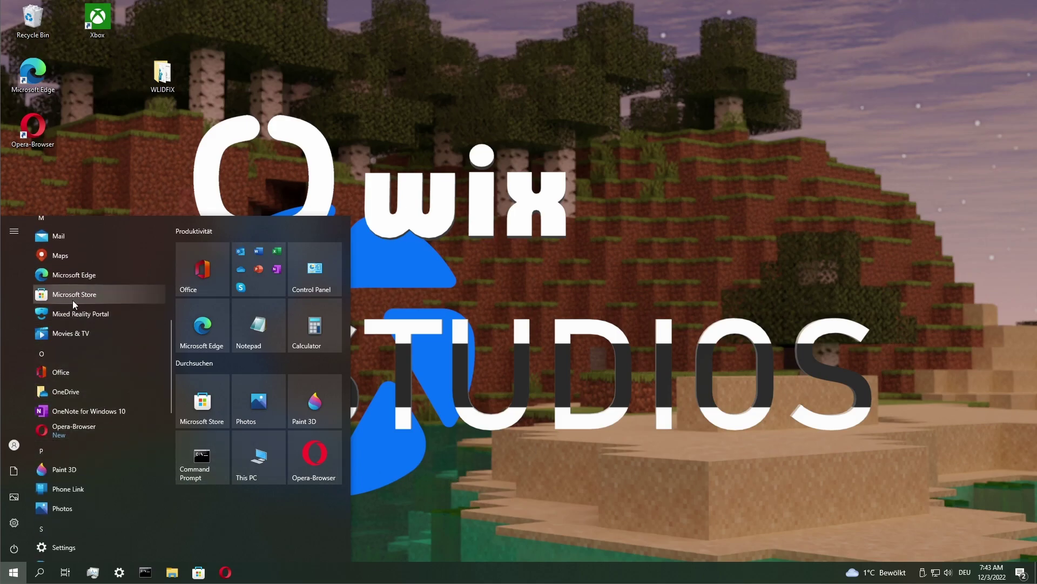
text(ser)
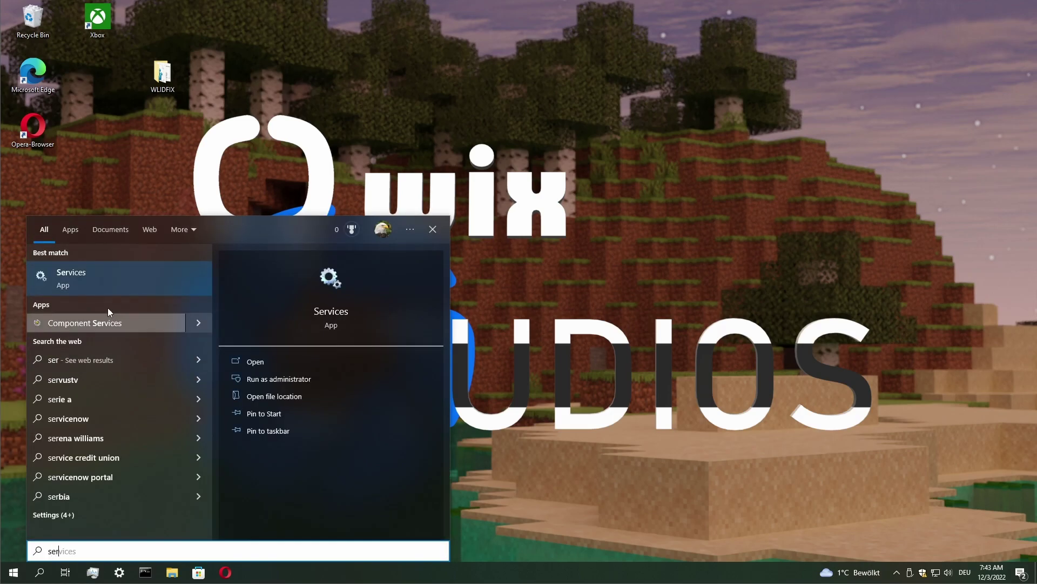
click(96, 292)
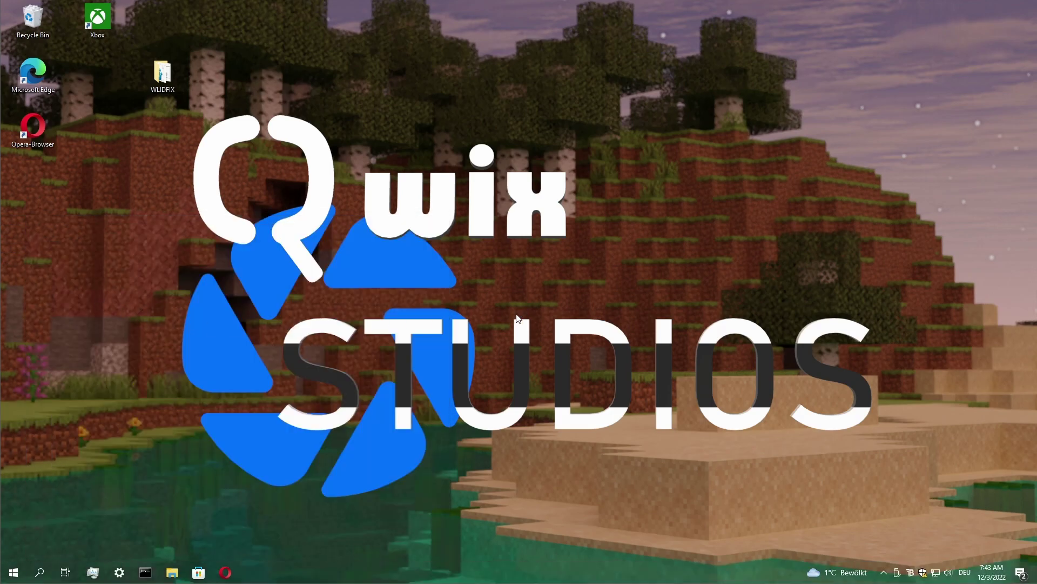
Select Microsoft Account Sign-in Assistant in the list and resize the Description column to read it
scroll(482, 256, down, 8)
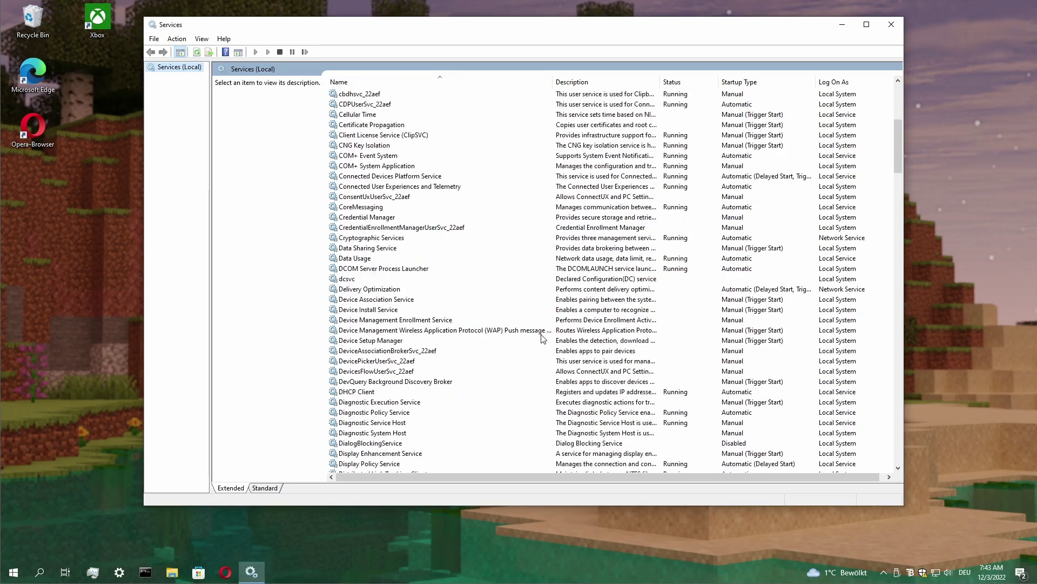
scroll(543, 339, down, 12)
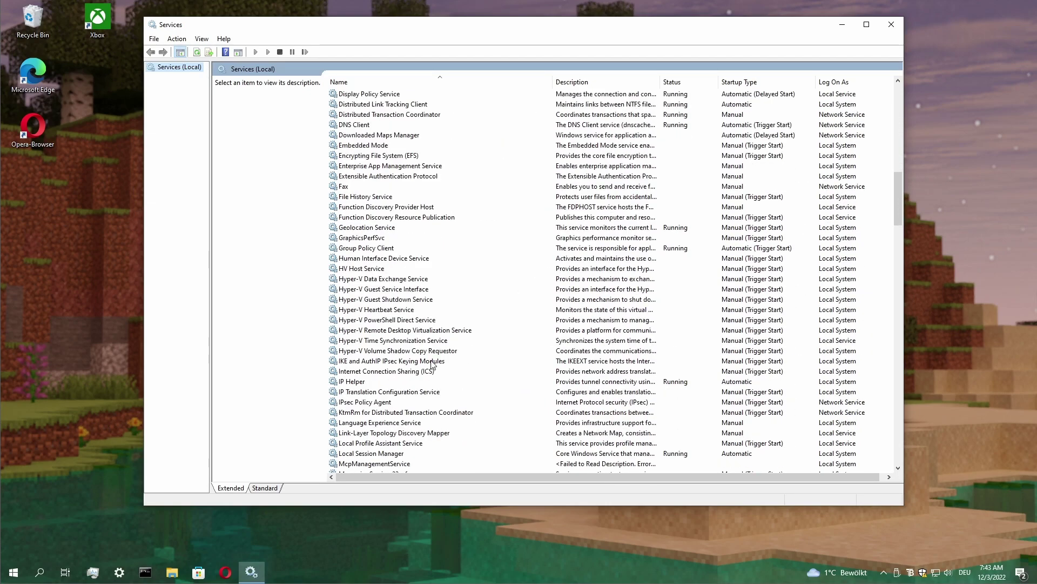
scroll(464, 361, down, 7)
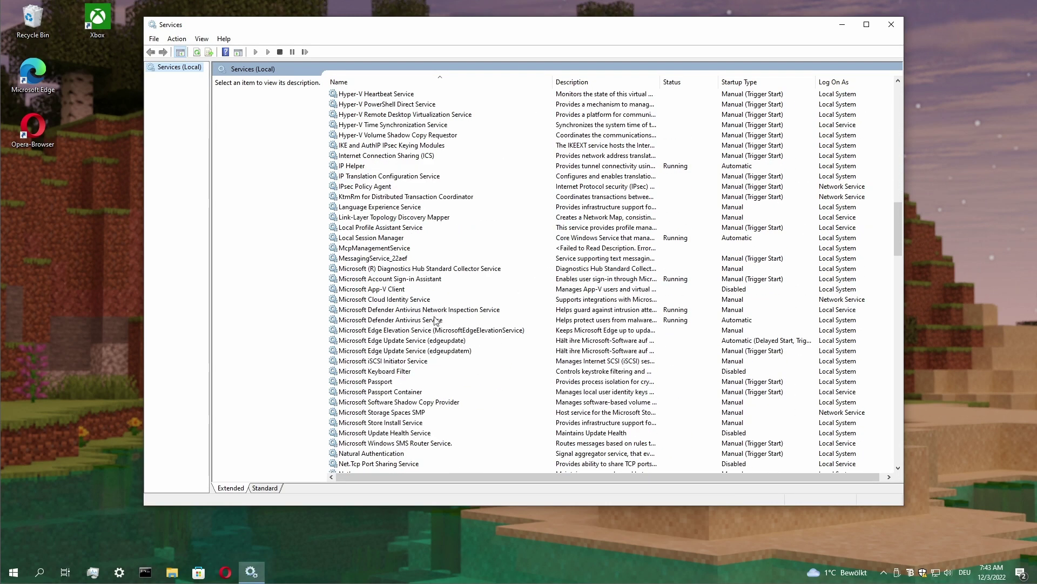
click(413, 280)
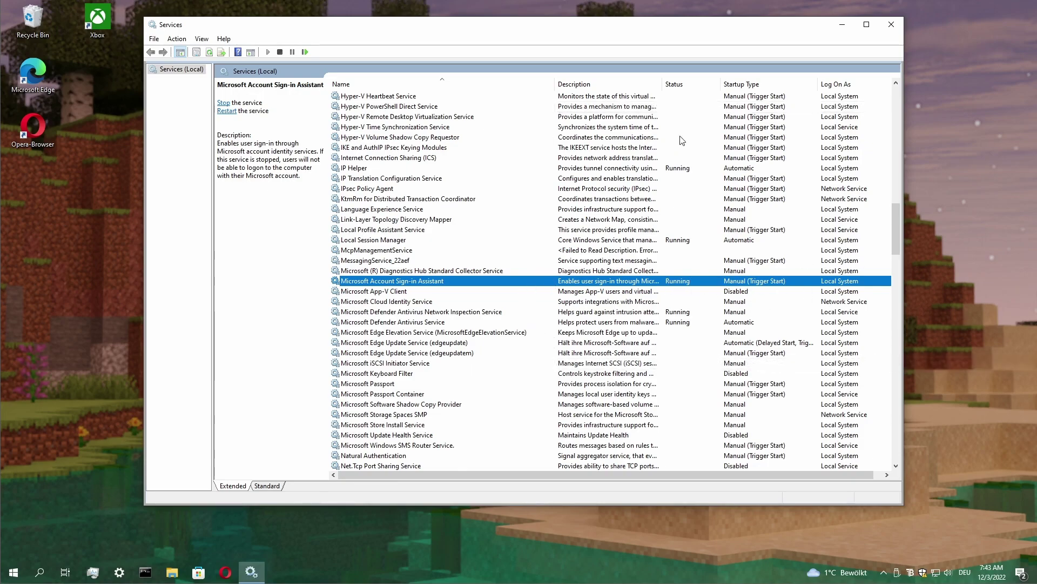
drag(662, 81, 693, 81)
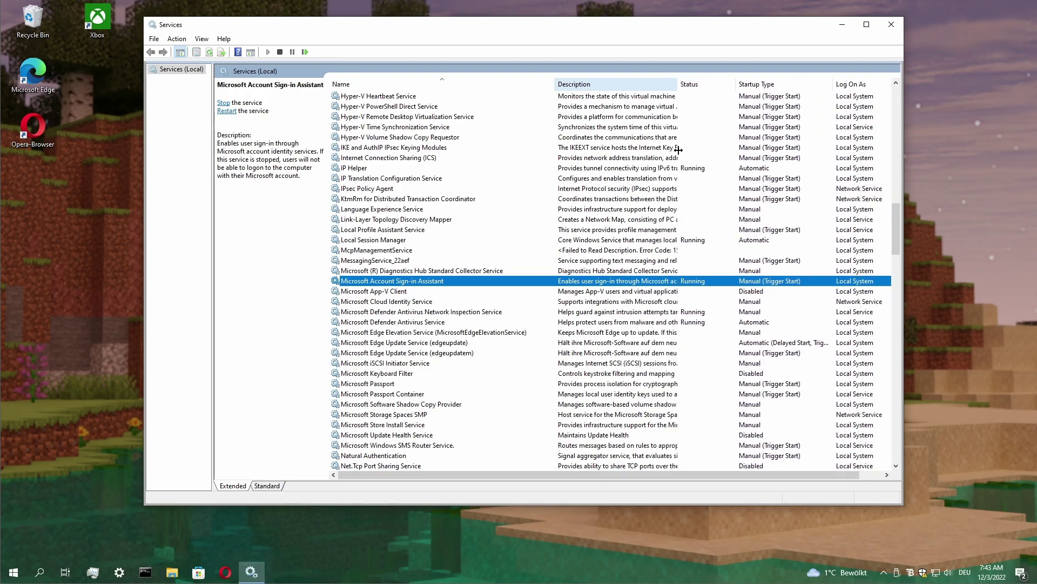
drag(650, 206, 647, 234)
Confirm the sign-in assistant's properties show Manual startup and Running, then close Properties and Services
double_click(453, 281)
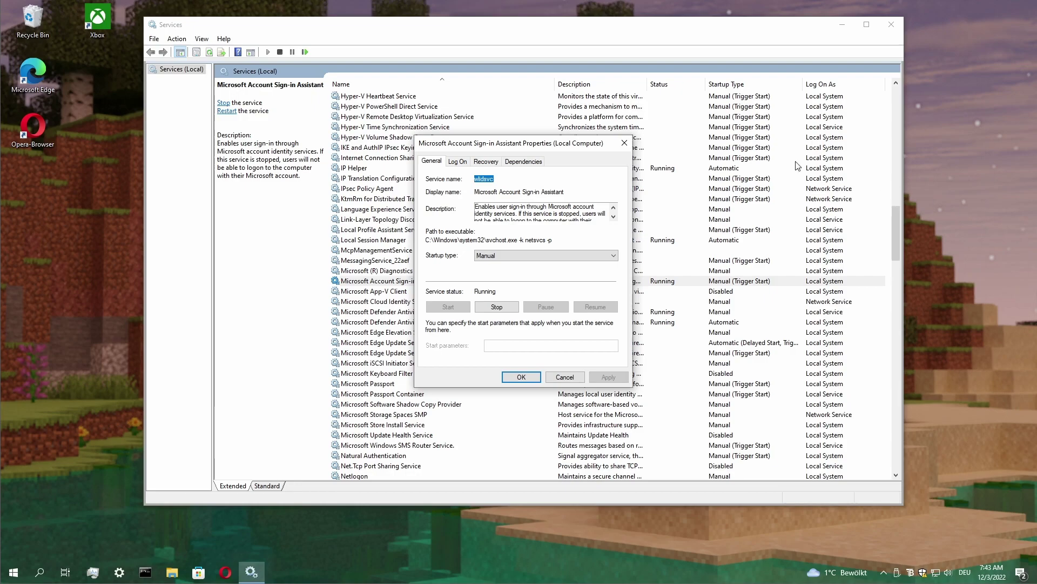
drag(500, 142, 500, 165)
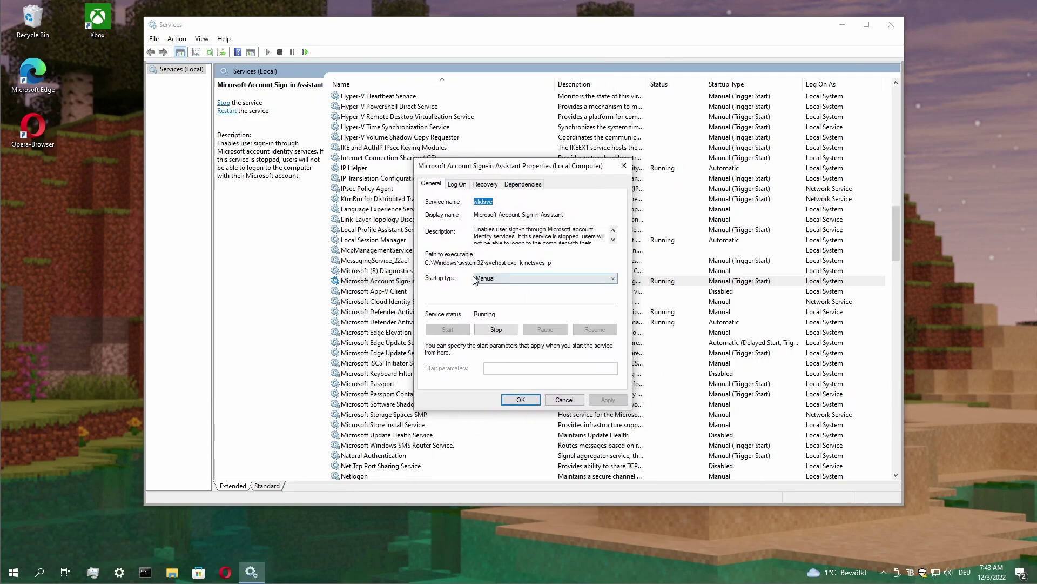
click(506, 275)
click(506, 274)
click(623, 165)
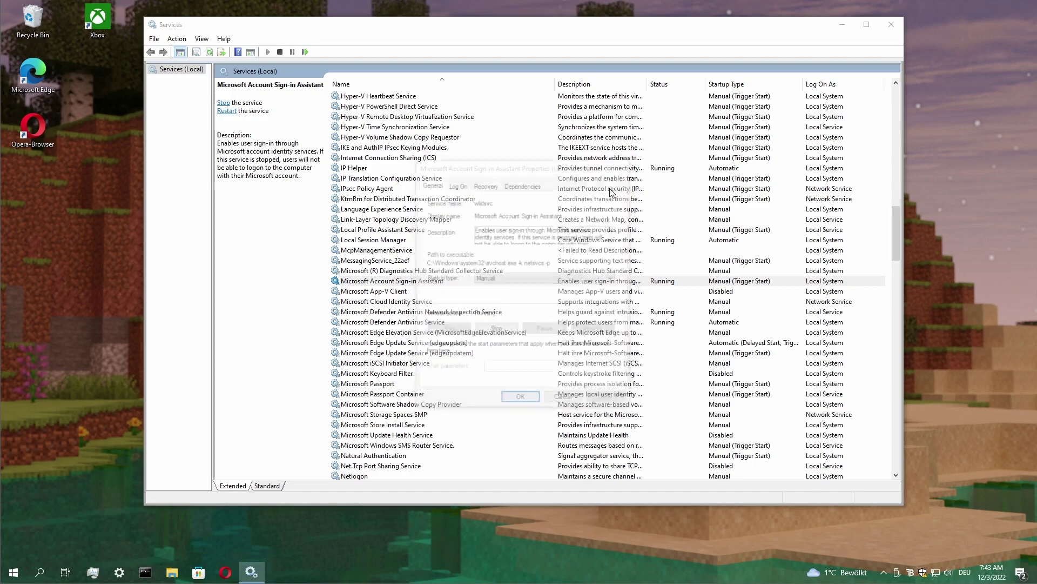
click(886, 27)
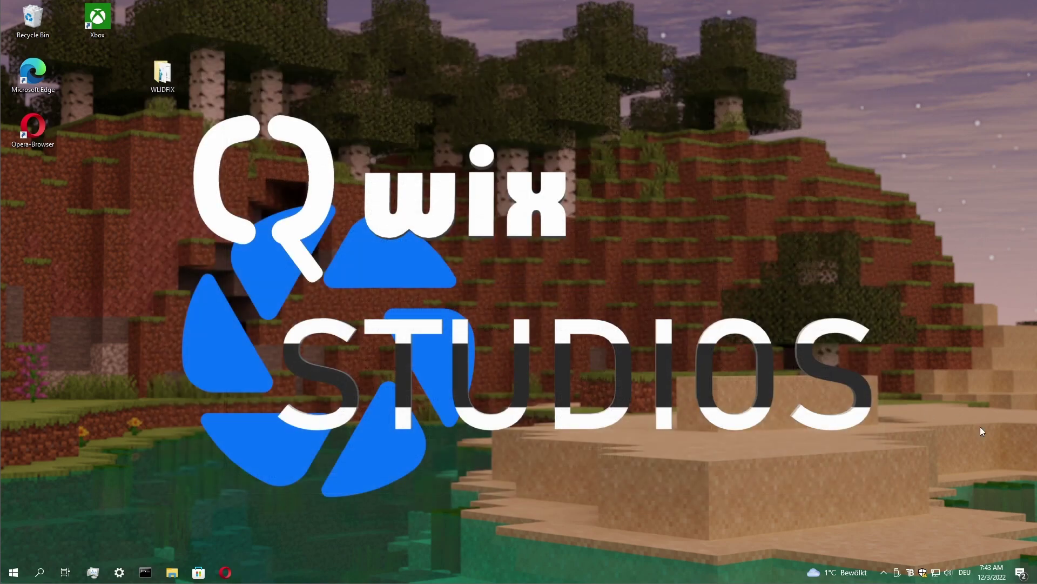